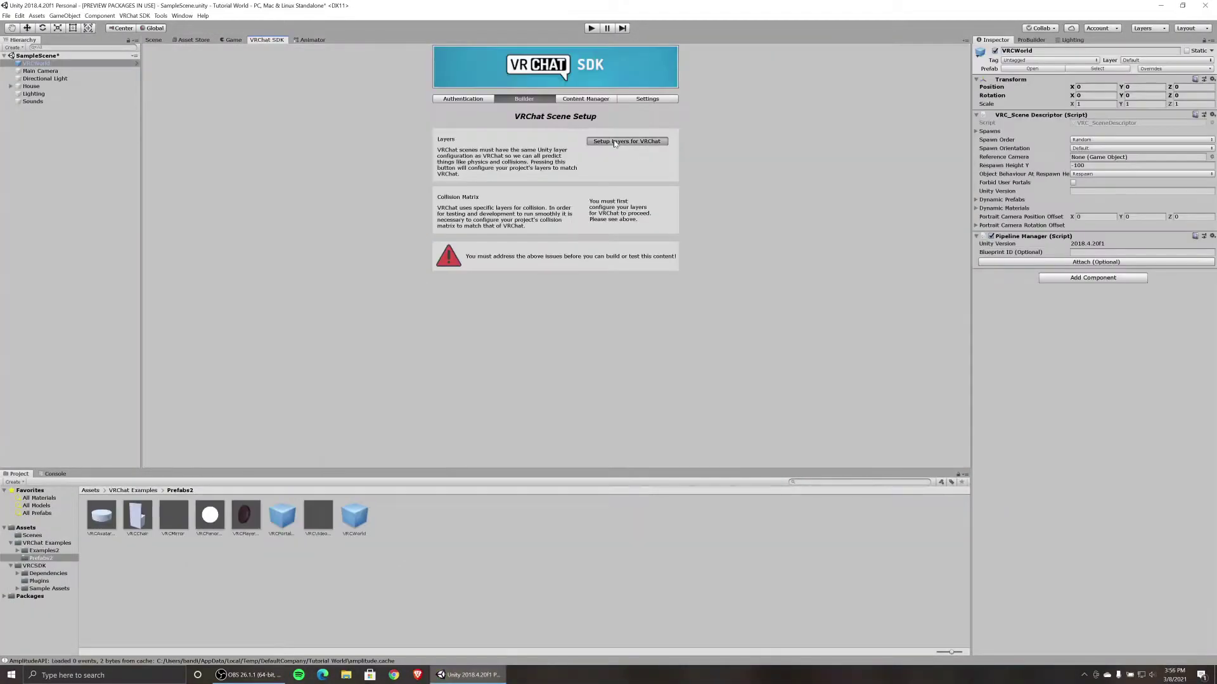
- Apply VRChat's layer setup, then orbit the Scene view and swing the wolf's tail bone
left_click(615, 141)
key("Return")
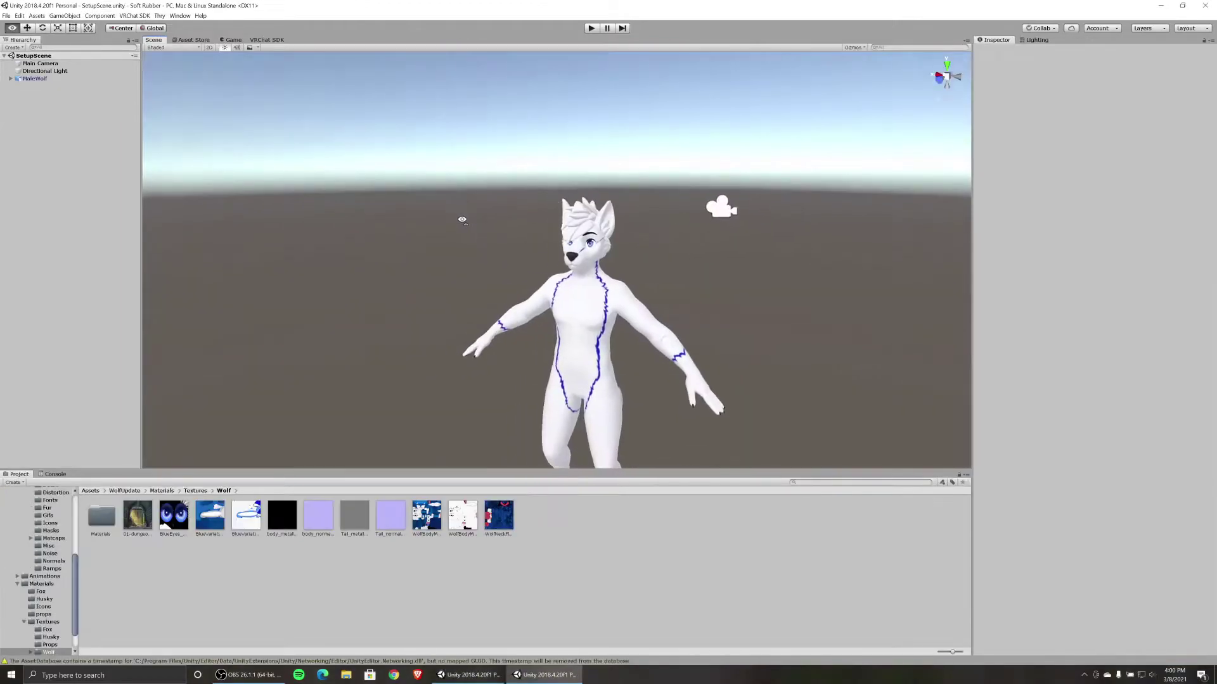
left_click_drag(462, 220, 467, 248, "alt")
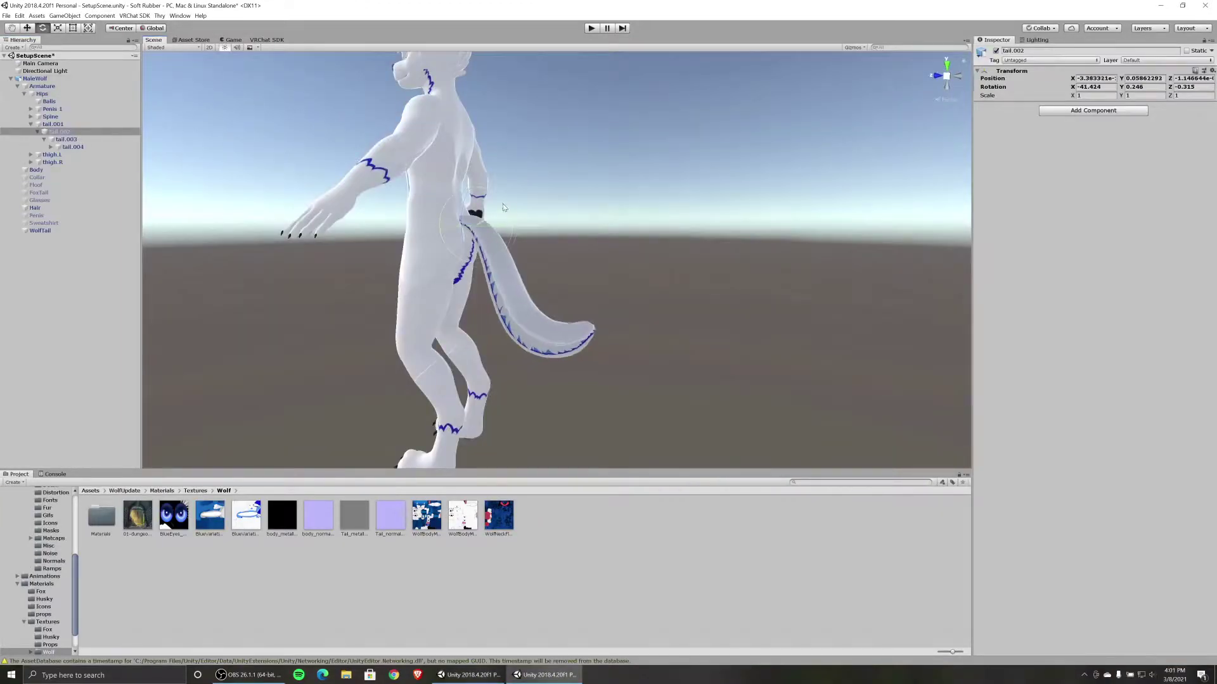
mouse_move(494, 212)
left_mouse_down()
mouse_move(488, 203)
mouse_move(500, 215)
left_mouse_up()
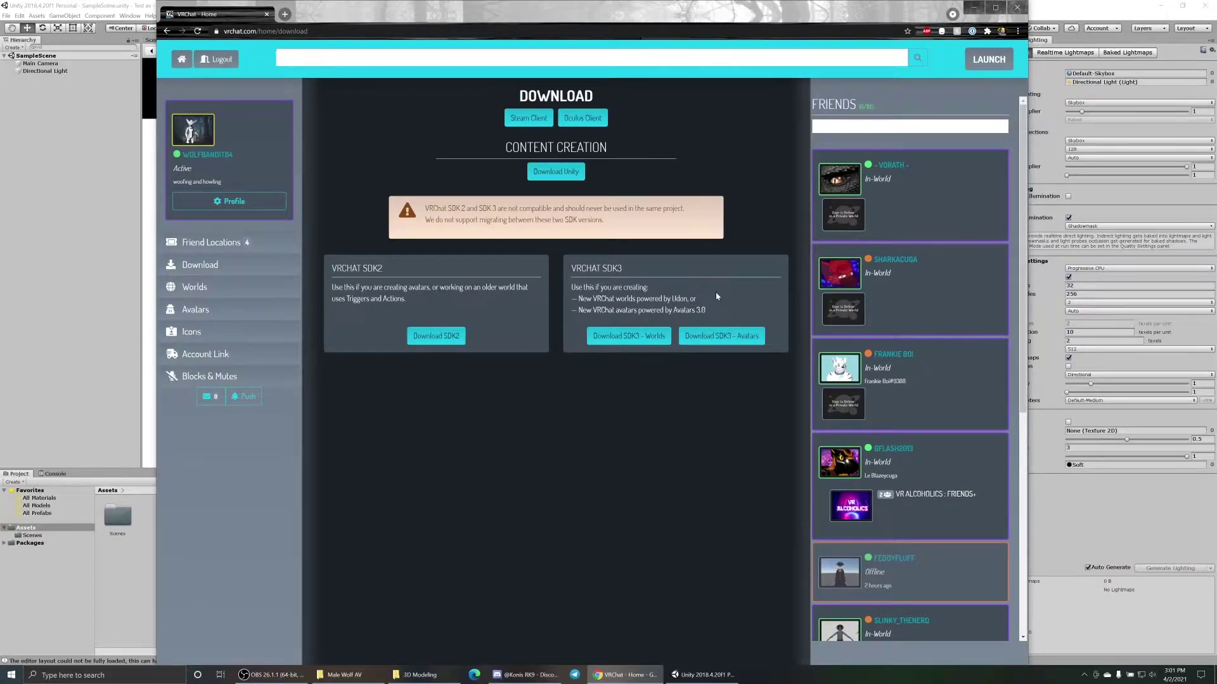
- Follow the Download Unity link on VRChat's download page
left_click(558, 173)
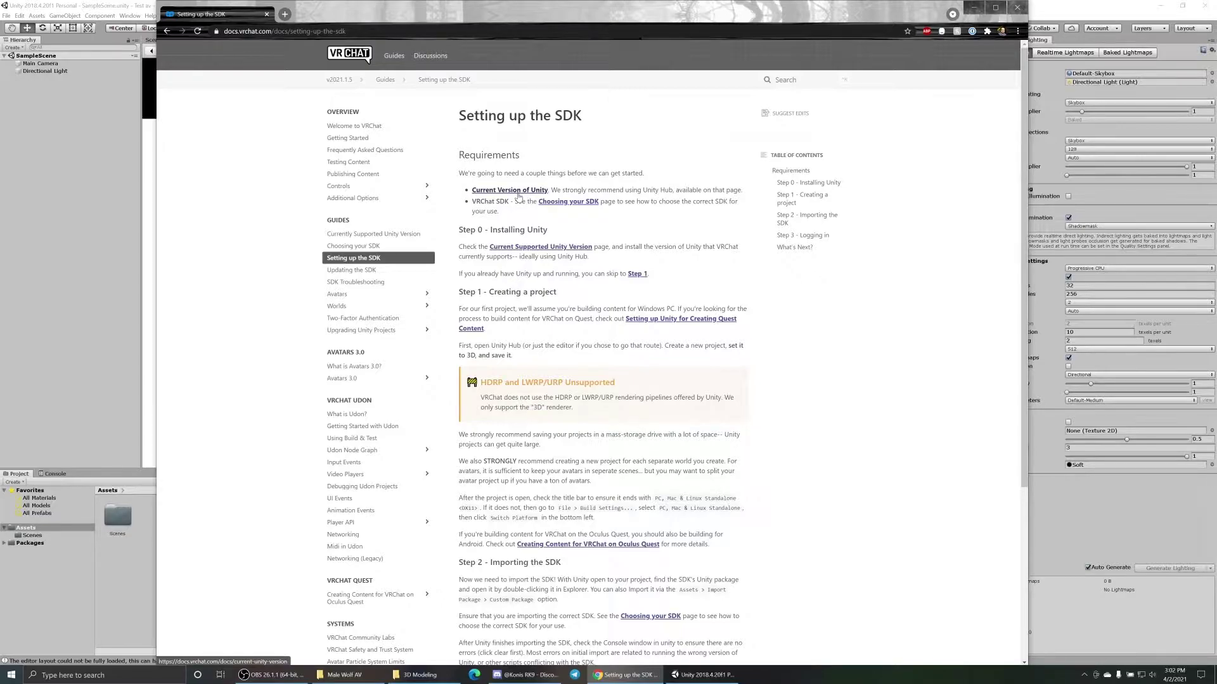
- Open the supported-version docs, decline Unity Hub, highlight Unity 2018.4.20f1, and minimize Chrome
left_click(518, 194)
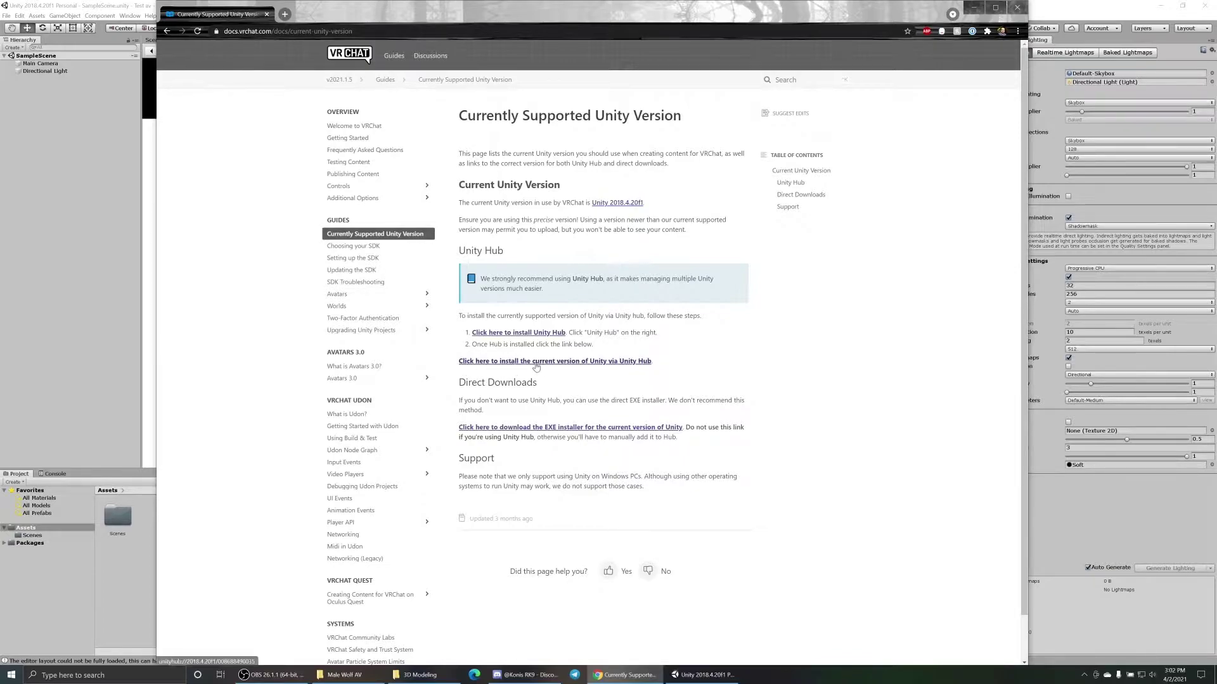
left_click(573, 361)
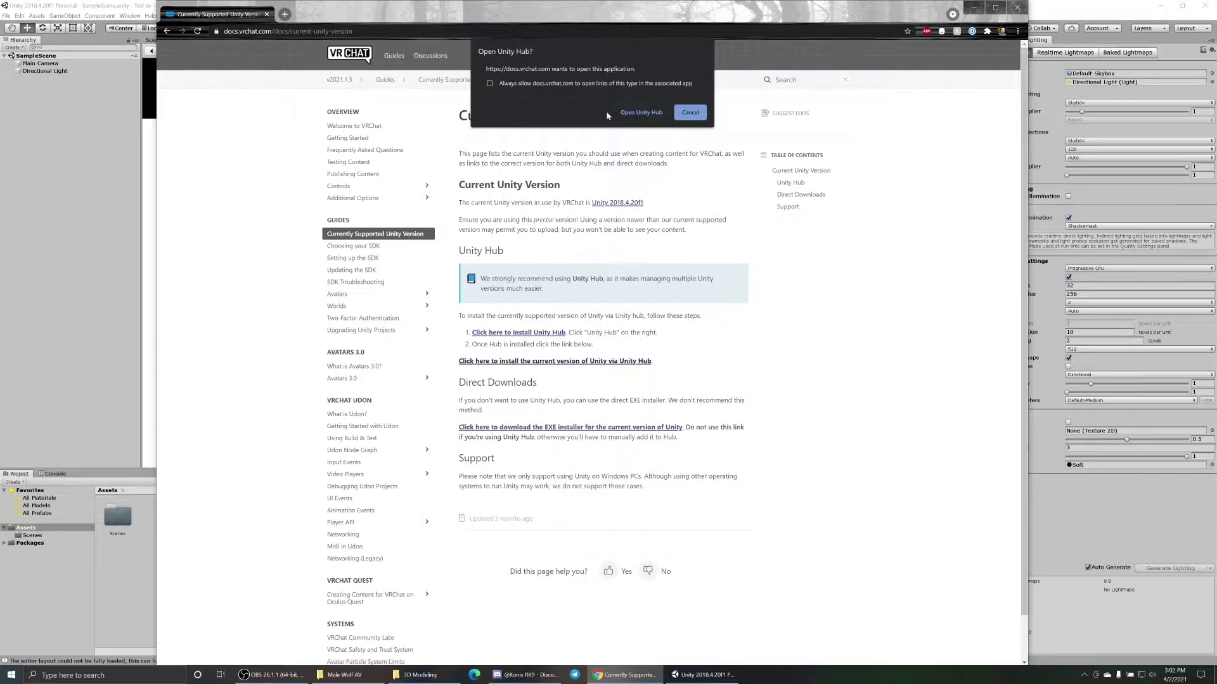
left_click(692, 114)
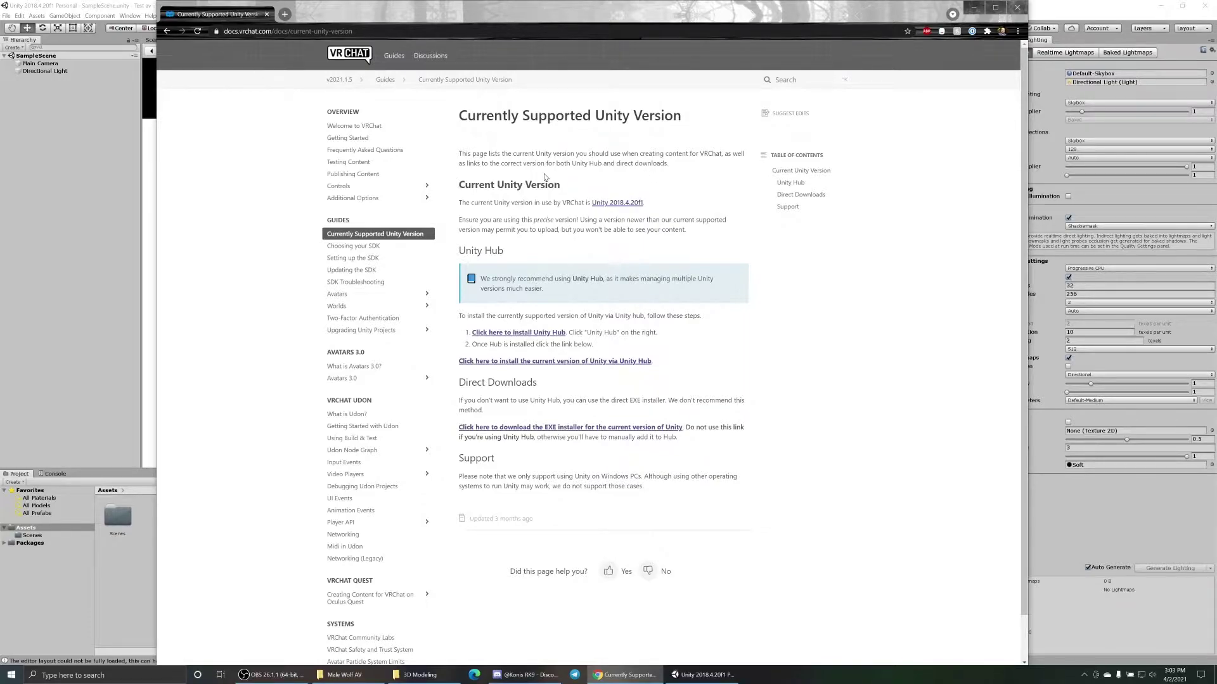
left_click_drag(662, 203, 590, 203)
left_click(974, 7)
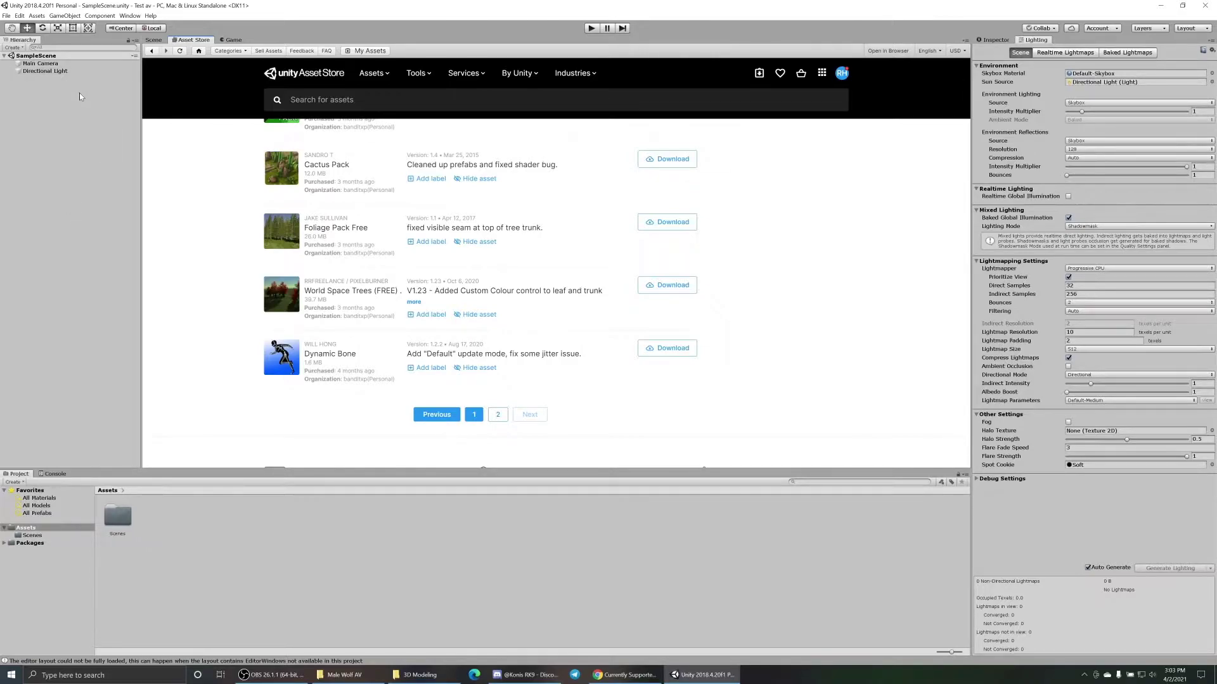
- Locate Dynamic Bone in the Asset Store's purchased assets list
scroll(218, 282, "up", 10)
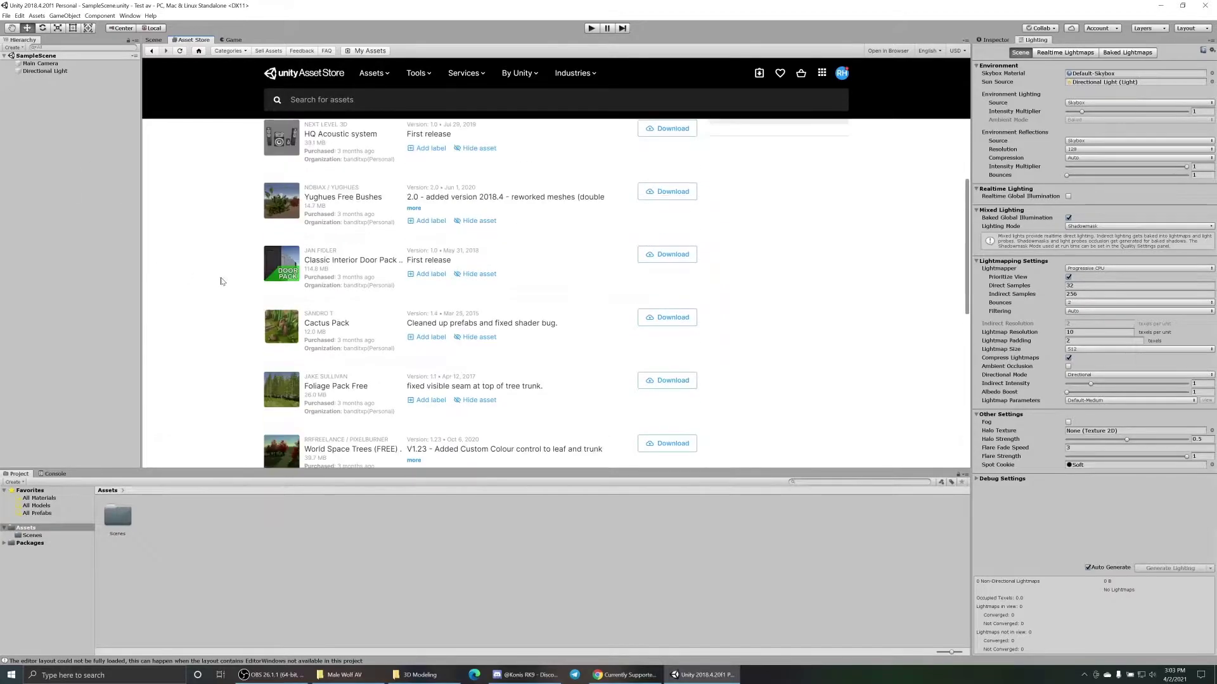
scroll(230, 284, "up", 3)
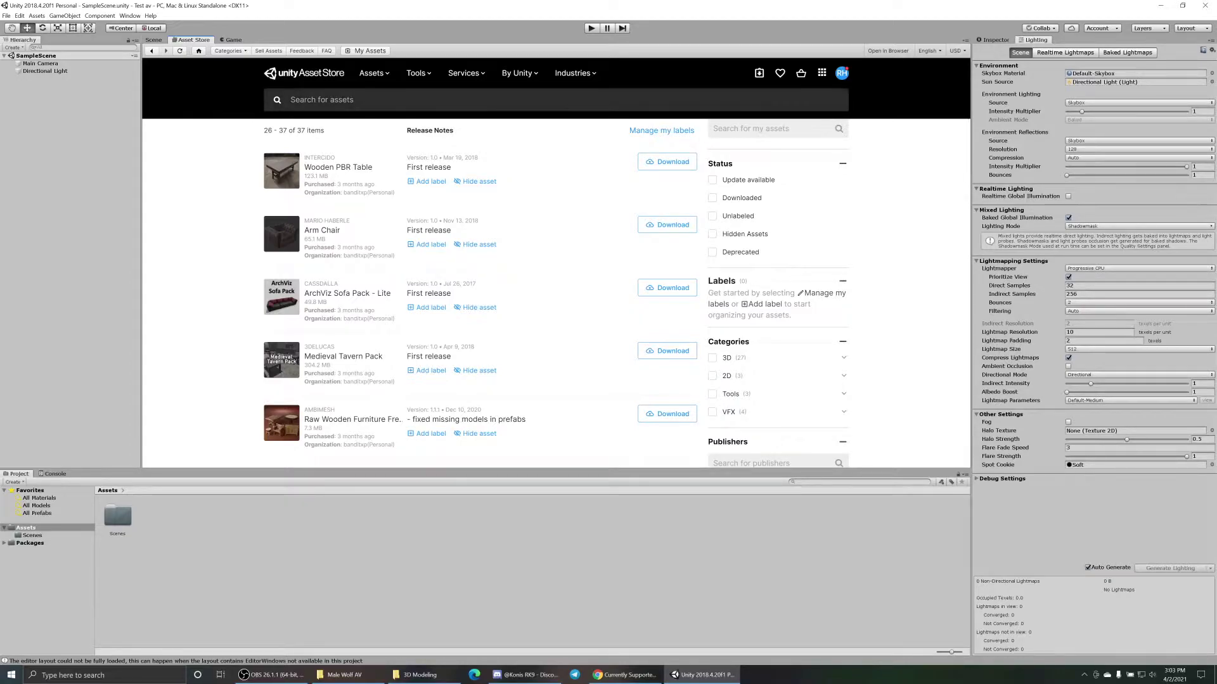
left_click(297, 99)
left_click(221, 180)
scroll(222, 179, "down", 9)
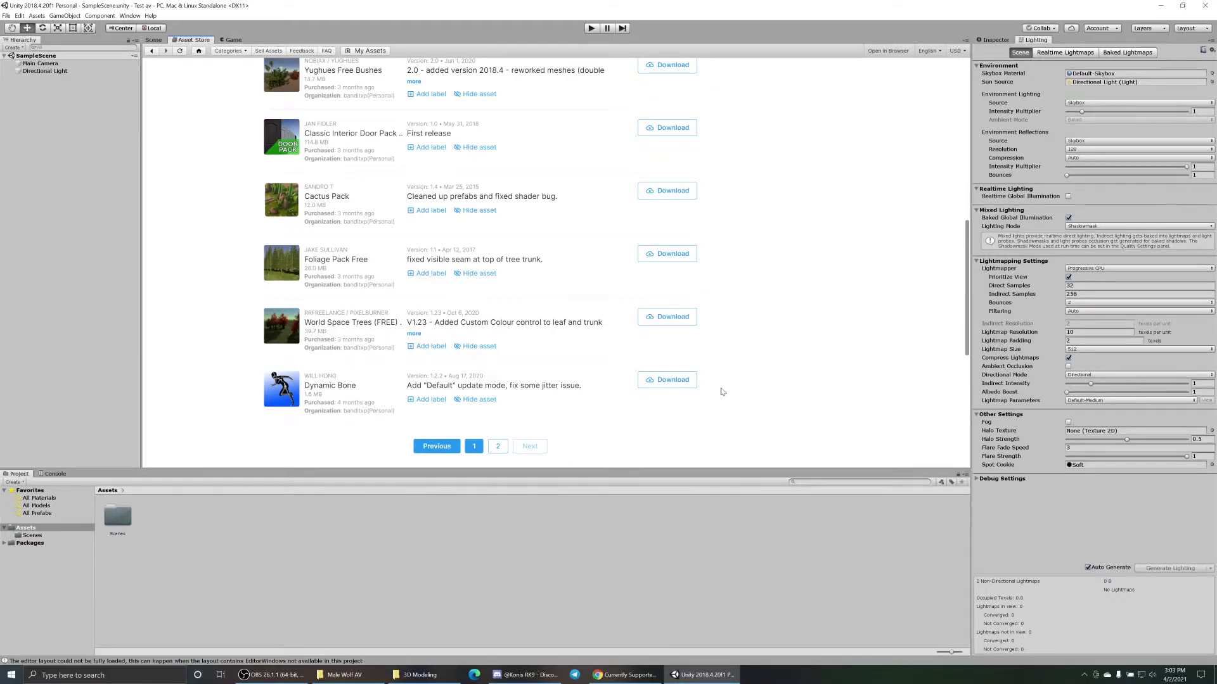
- Download and import all Dynamic Bone files, then bring up the 3D Modeling folder
left_click(673, 381)
left_click(672, 381)
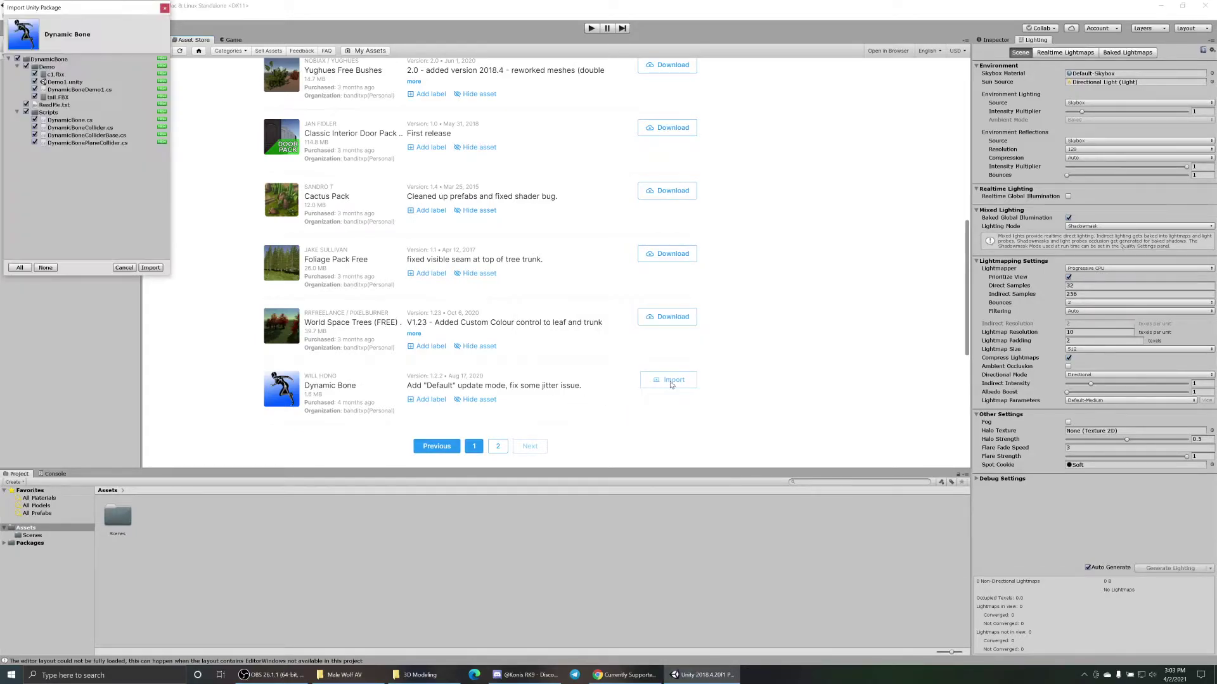
left_click(155, 268)
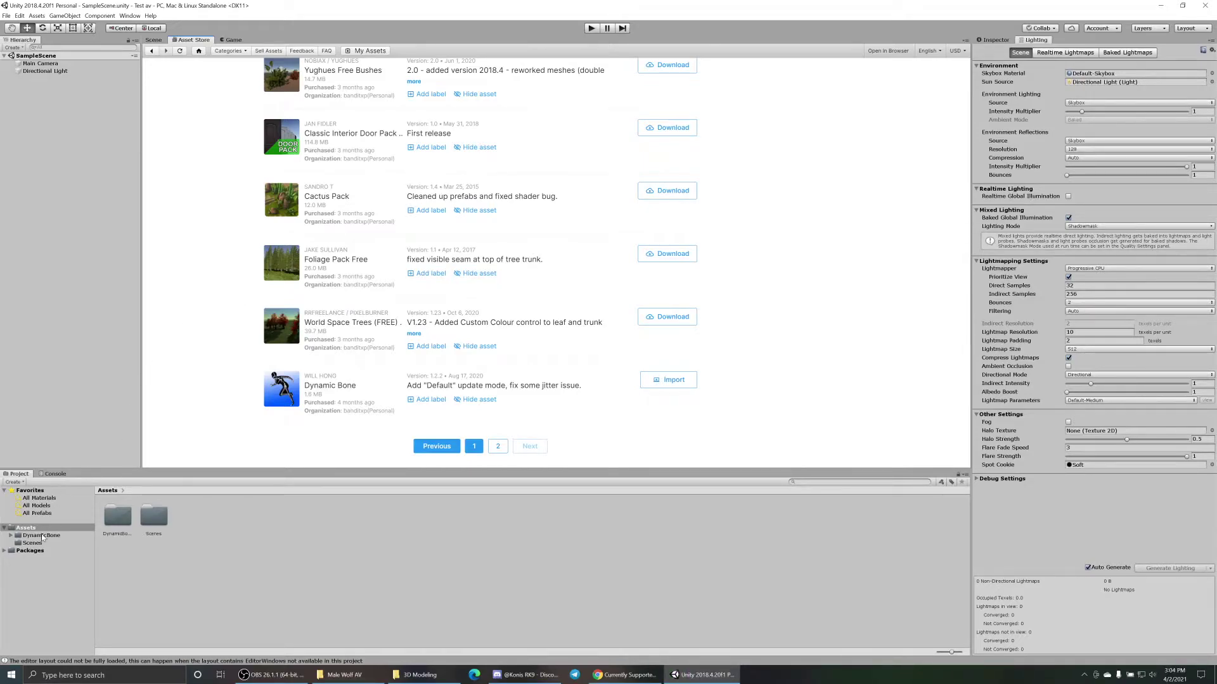
left_click(418, 675)
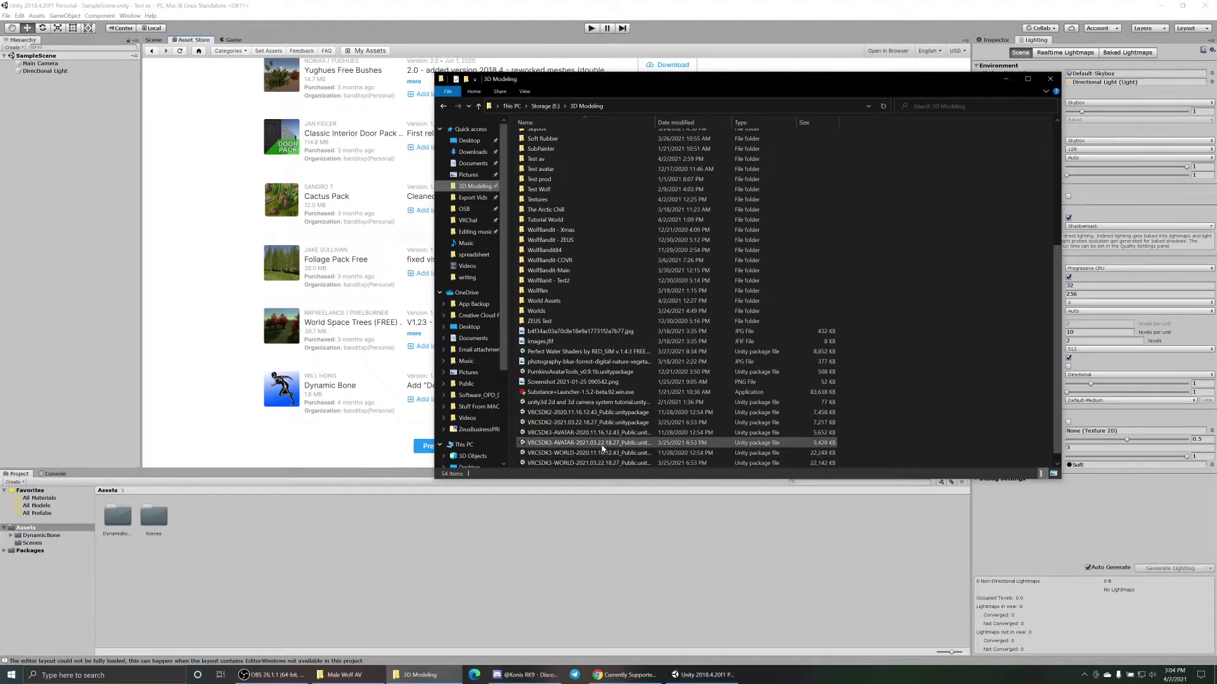
- Drag the VRCSDK3-AVATAR-2021.03.22.18.27_Public package from Explorer into Unity's Project panel
left_click(589, 443)
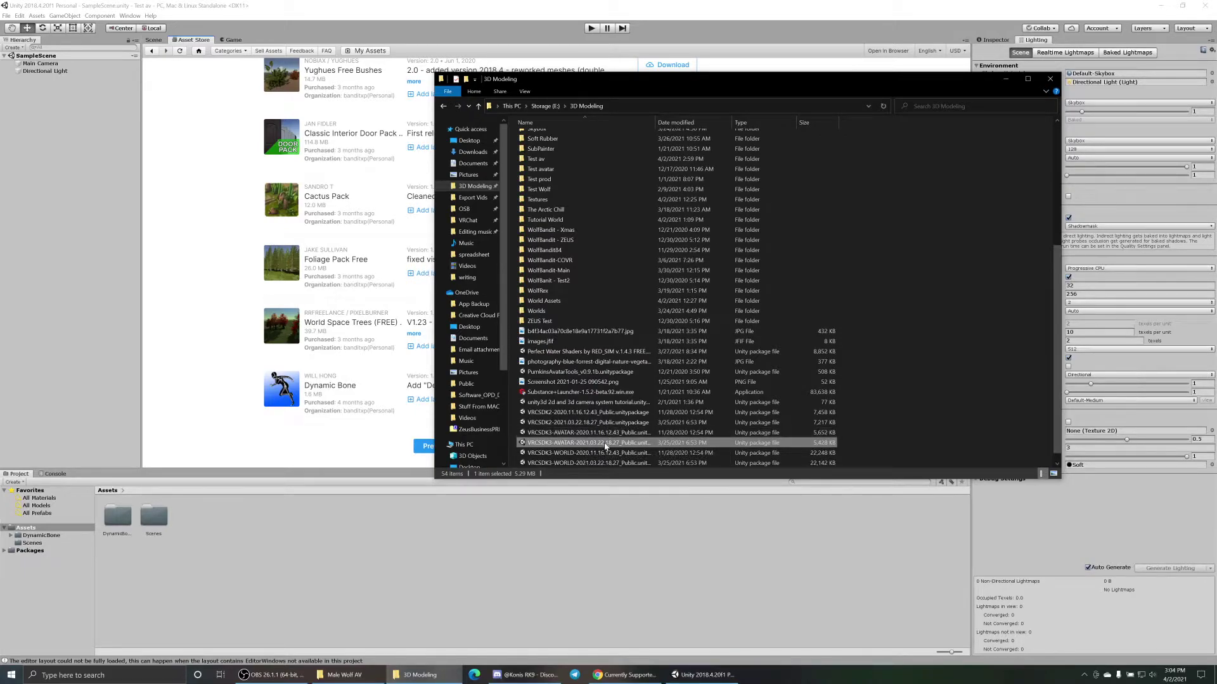
left_click_drag(602, 446, 245, 525)
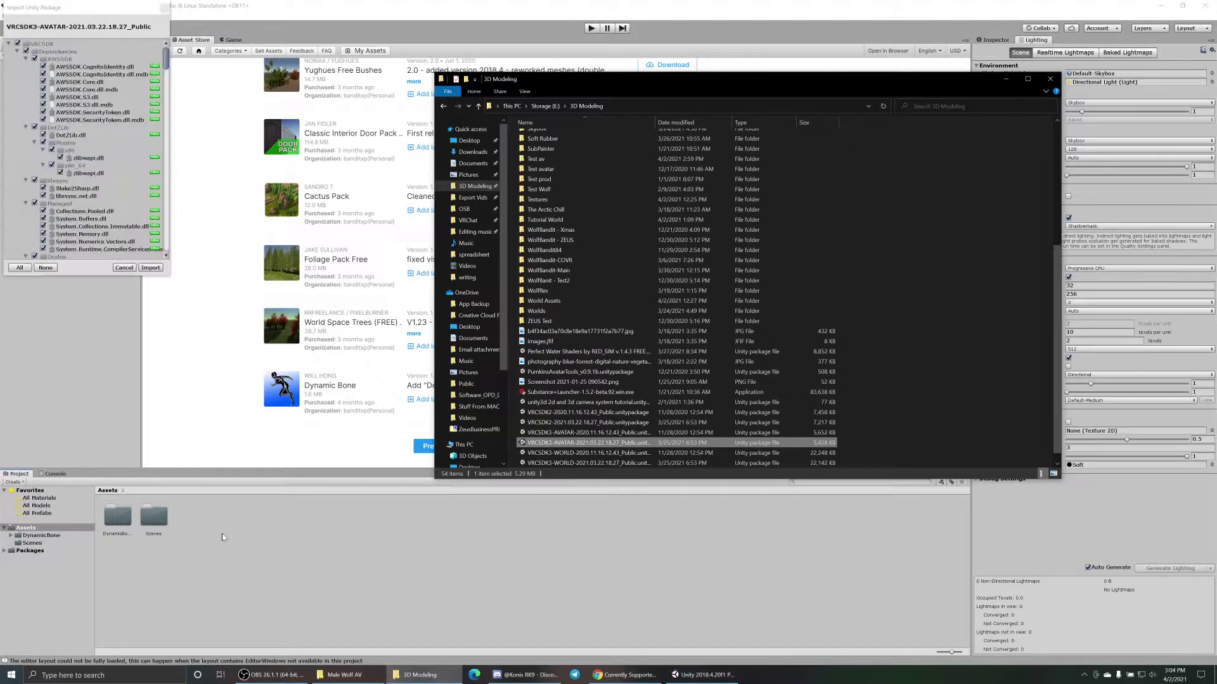
- Import all files of the VRCSDK3 avatar package
left_click(150, 268)
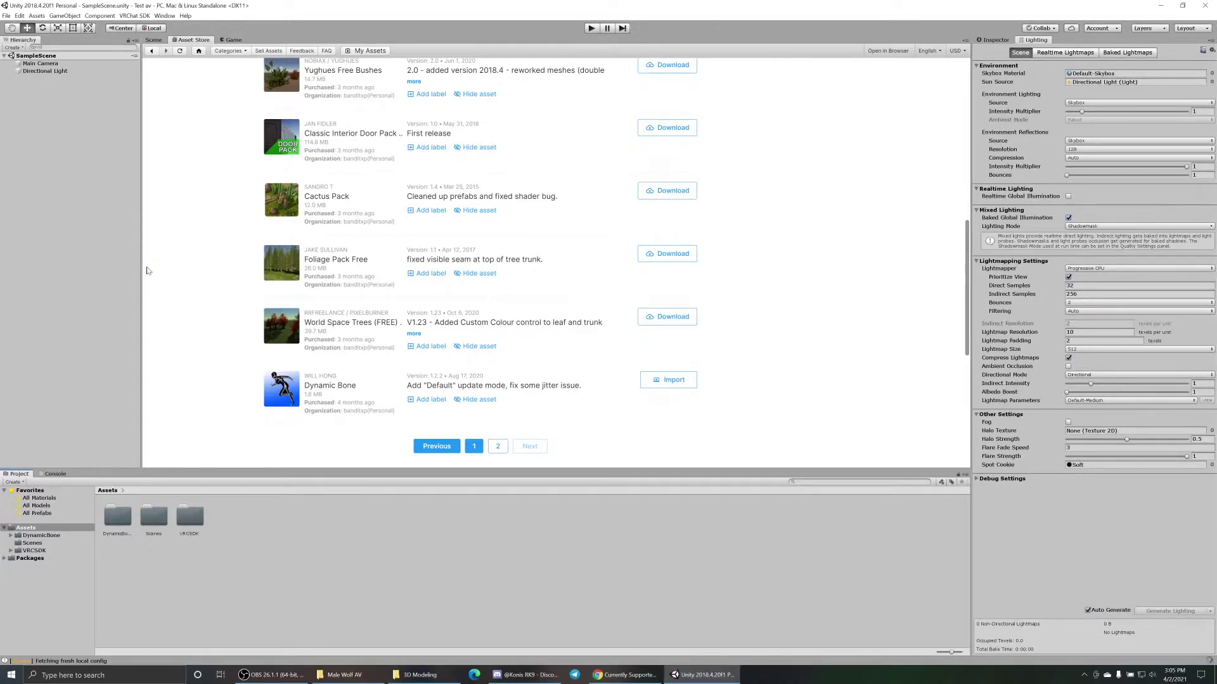
- Expand VRCSDK and dock the VRChat SDK Control Panel beside the Game view
left_click(153, 40)
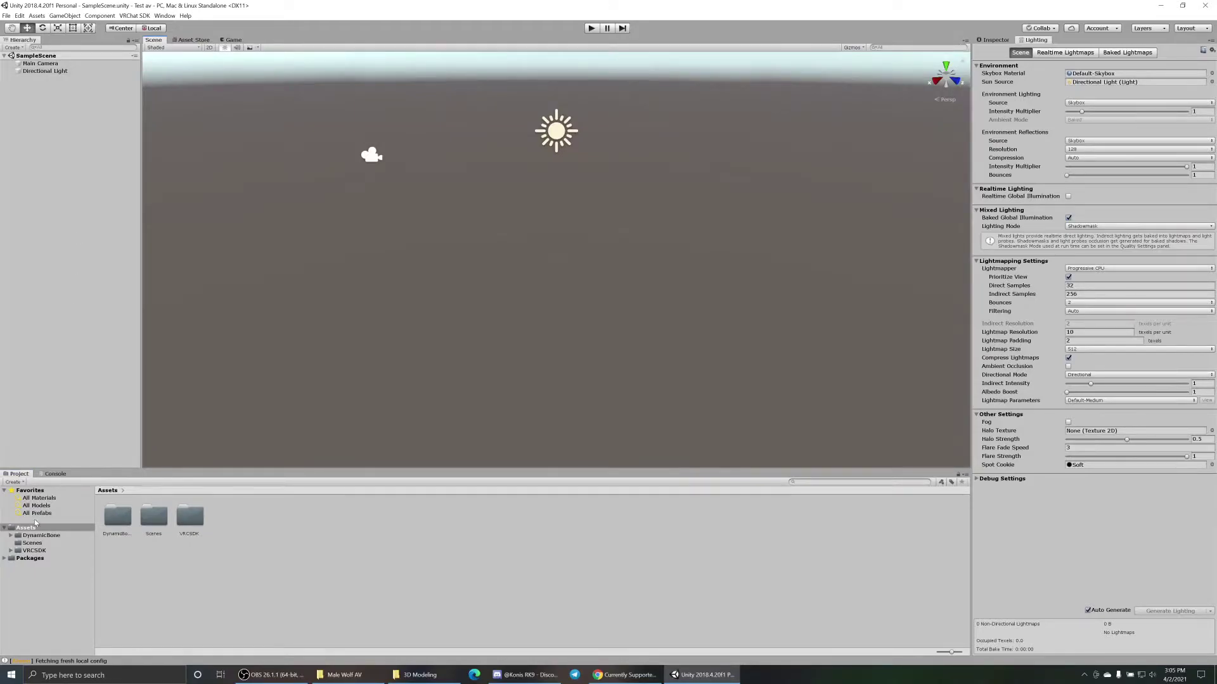
left_click(11, 550)
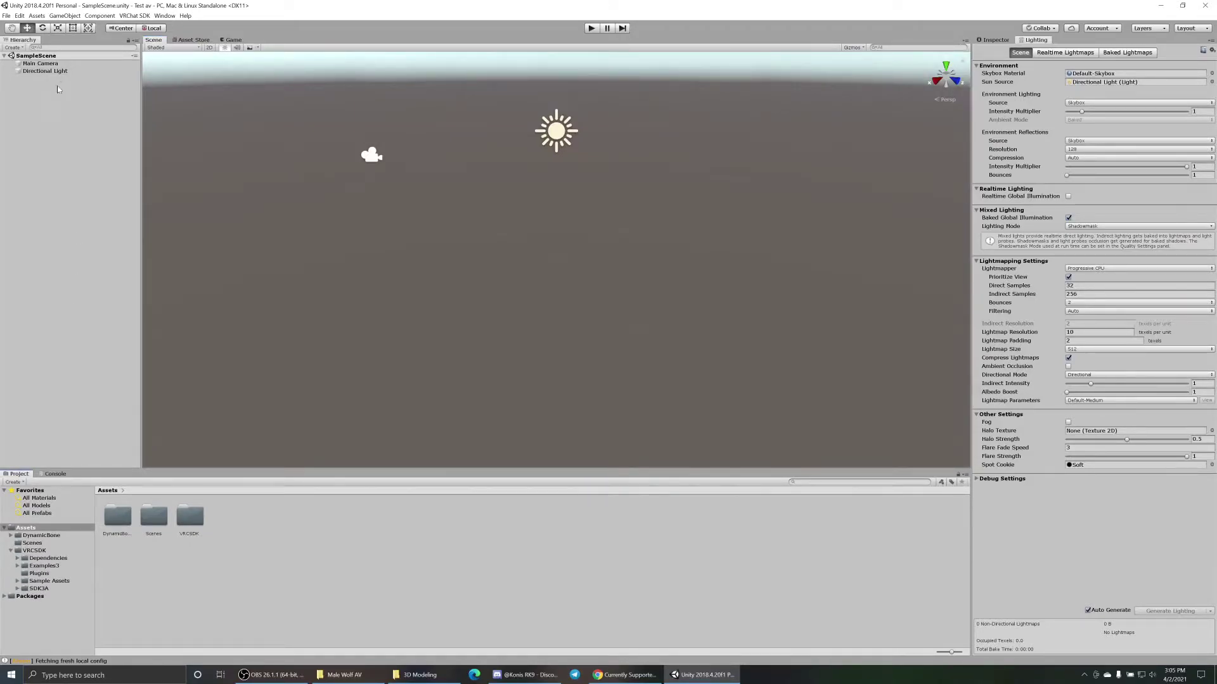
left_click(128, 17)
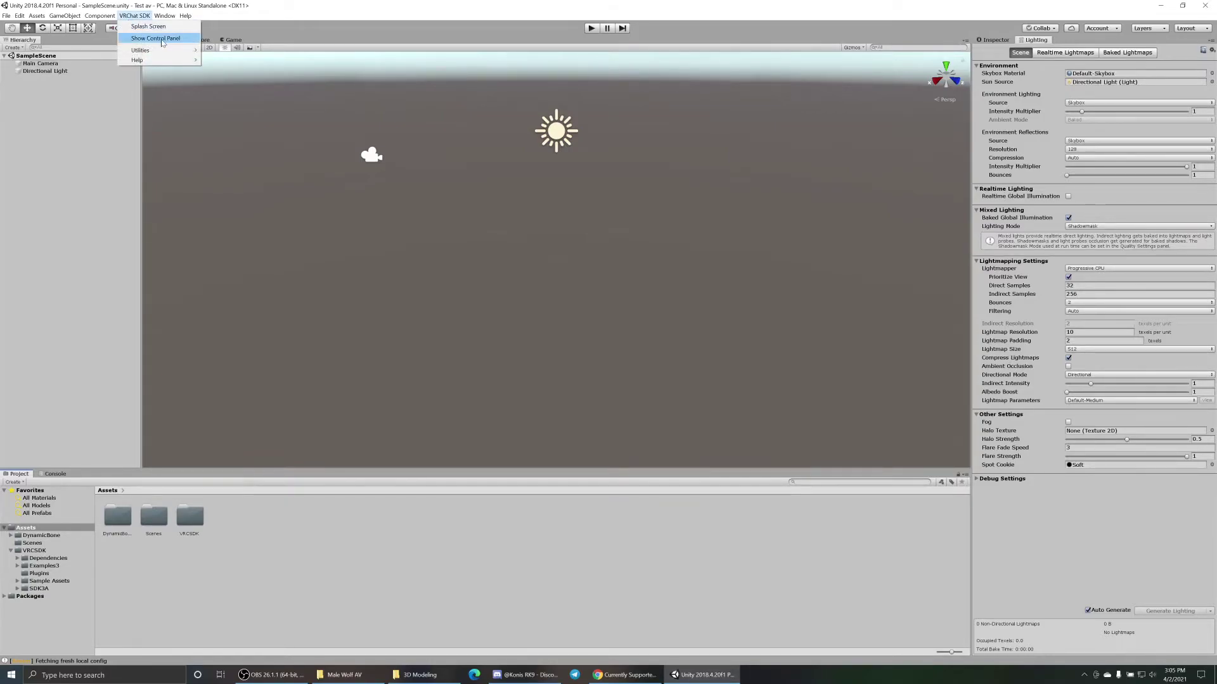
left_click(163, 39)
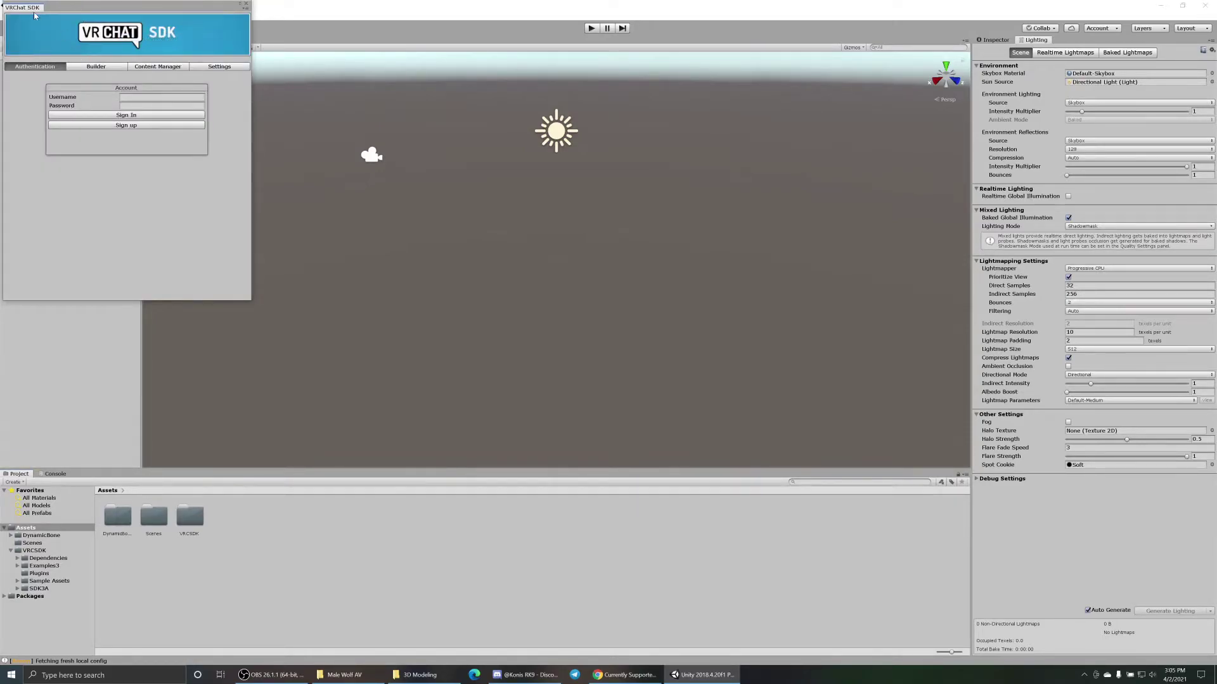
left_click_drag(34, 12, 265, 44)
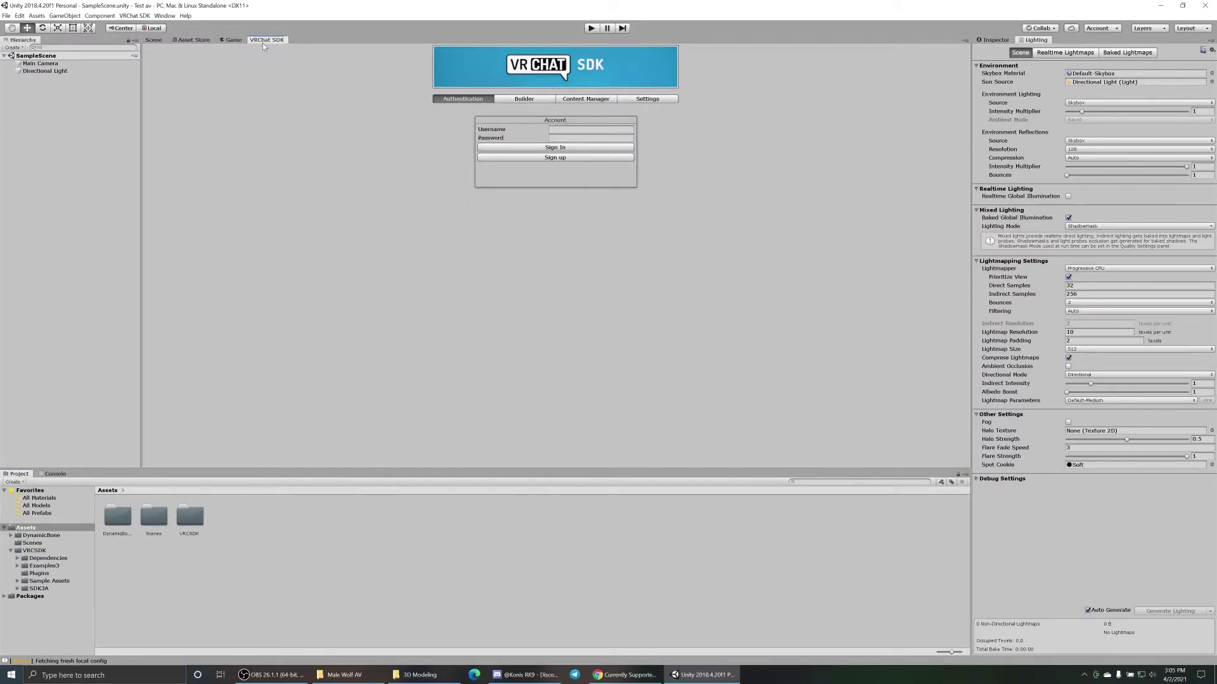
- Review the control panel's Settings, then return to the Scene view
left_click(564, 129)
left_click(634, 99)
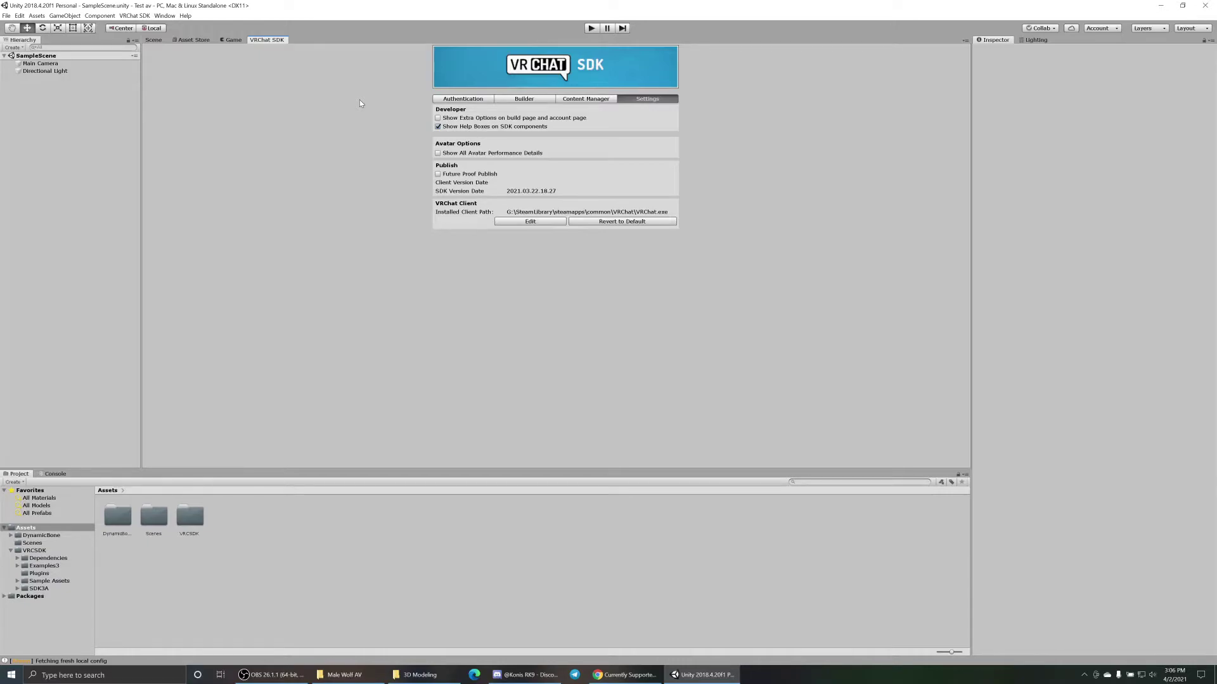
left_click(154, 40)
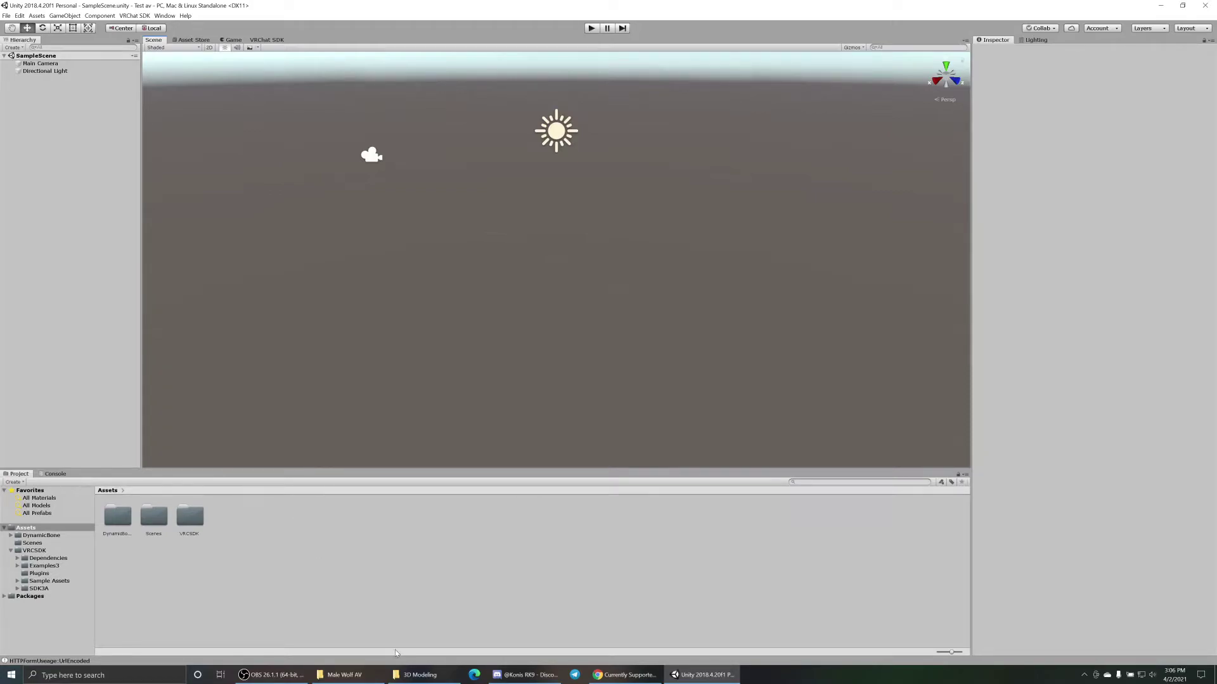
- Drag MaleWolf.v2.1.Gold.unitypackage from the Male Wolf AV folder into Unity's Assets
left_click(345, 675)
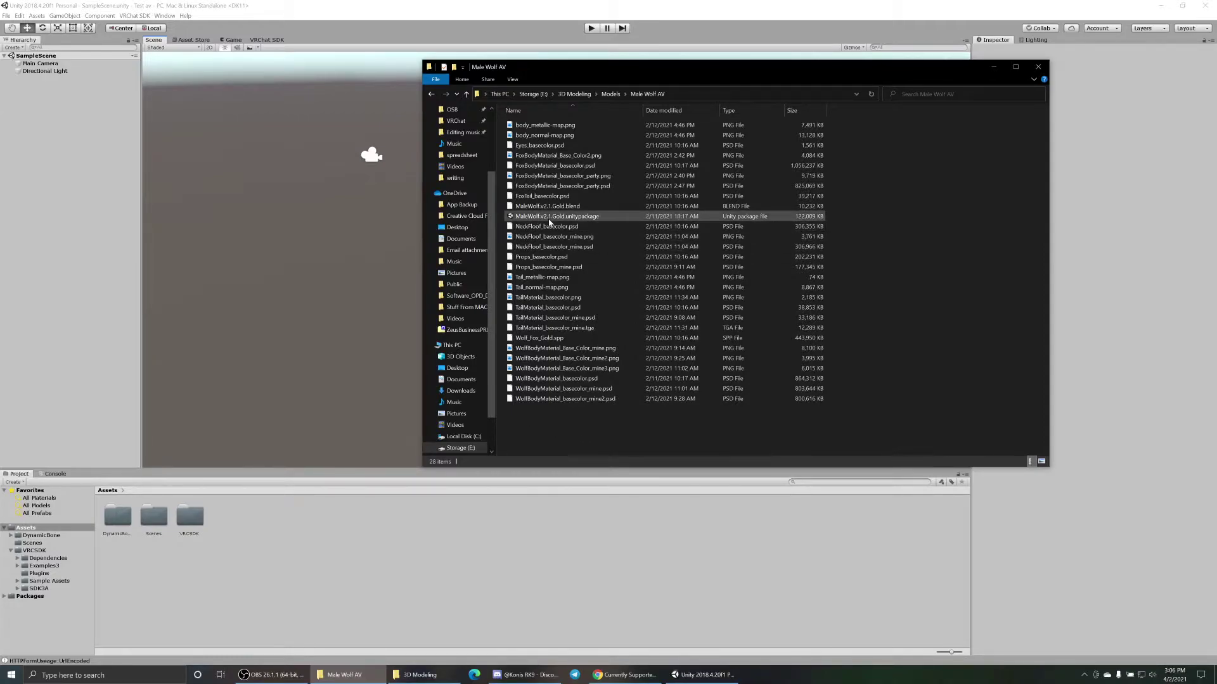
left_click_drag(578, 218, 334, 543)
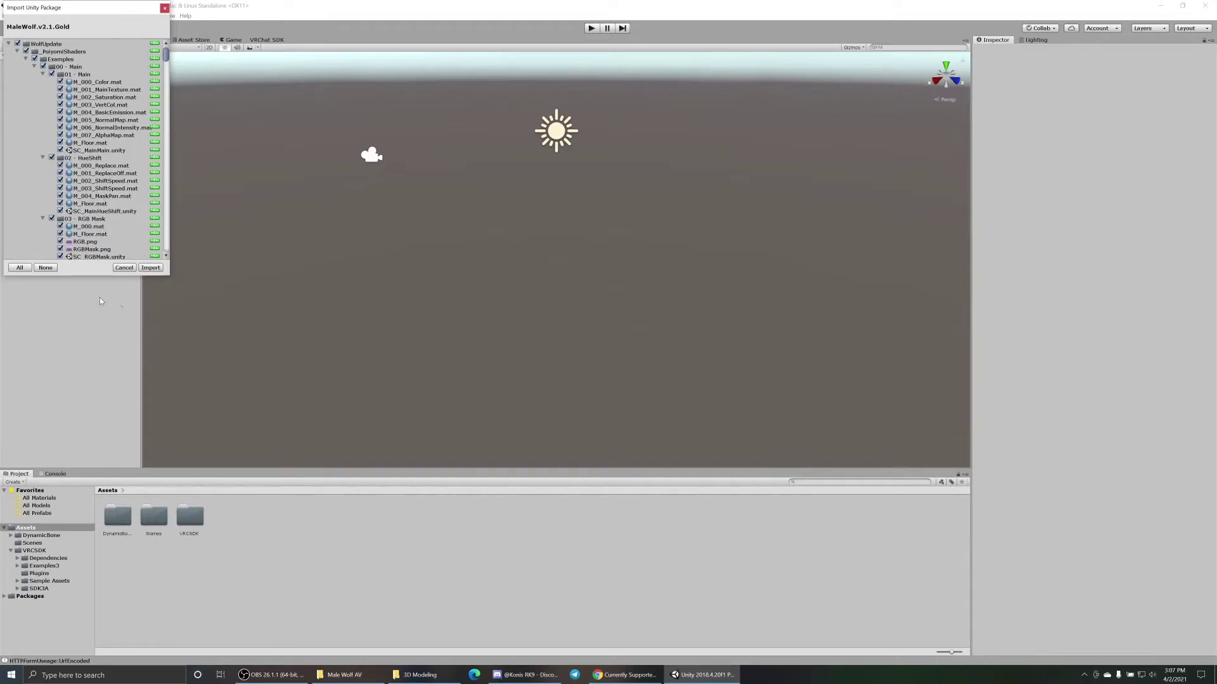
- Import all MaleWolf package files and expand the new WolfUpdate folder
left_click(150, 268)
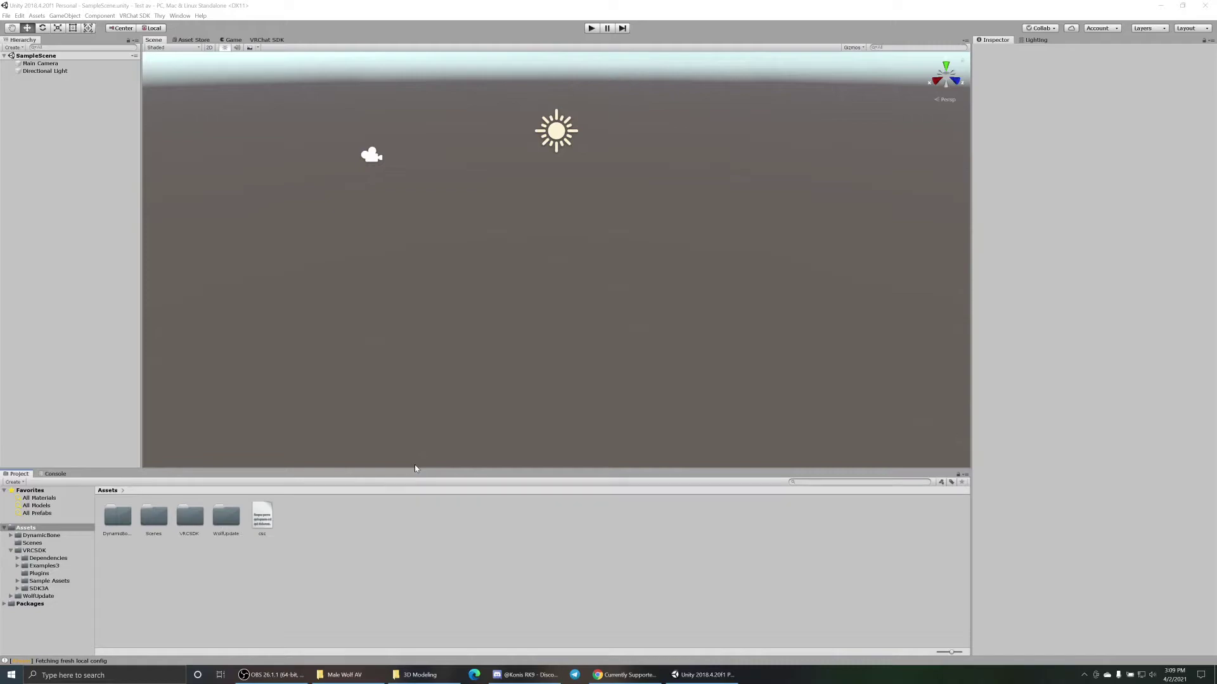
left_click(10, 597)
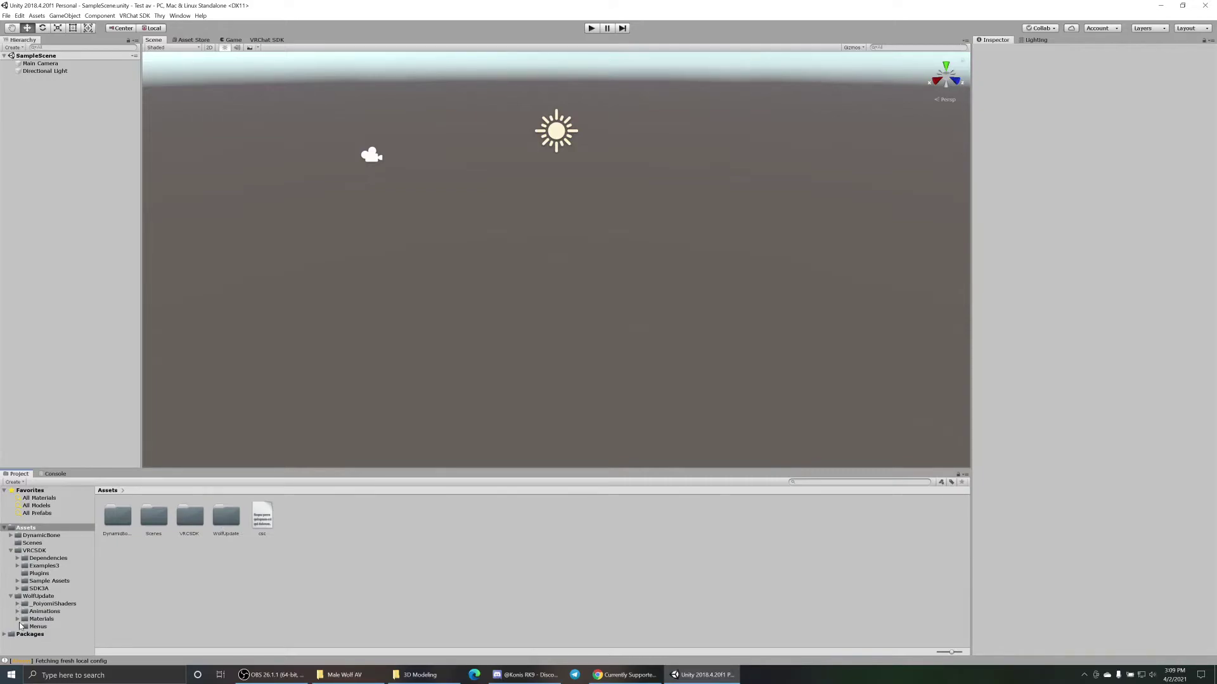
- Browse WolfUpdate's Menus, Animations and _PoiyomiShaders folders, ending back on WolfUpdate
left_click(34, 597)
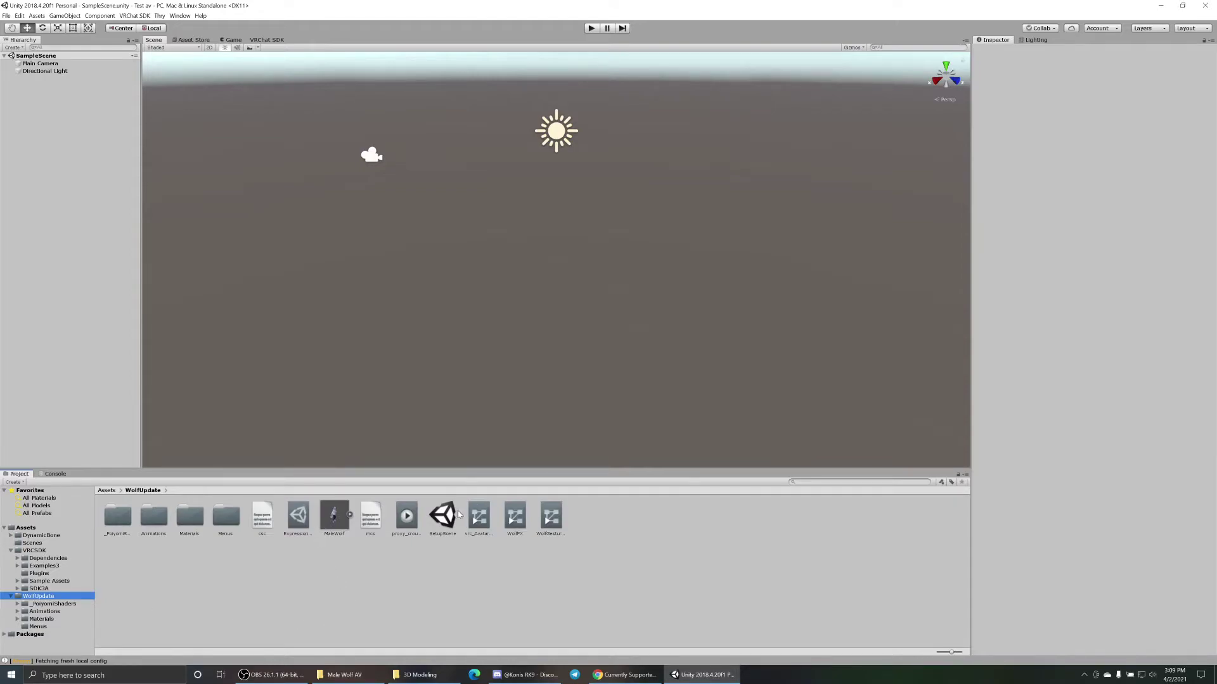
left_click(39, 627)
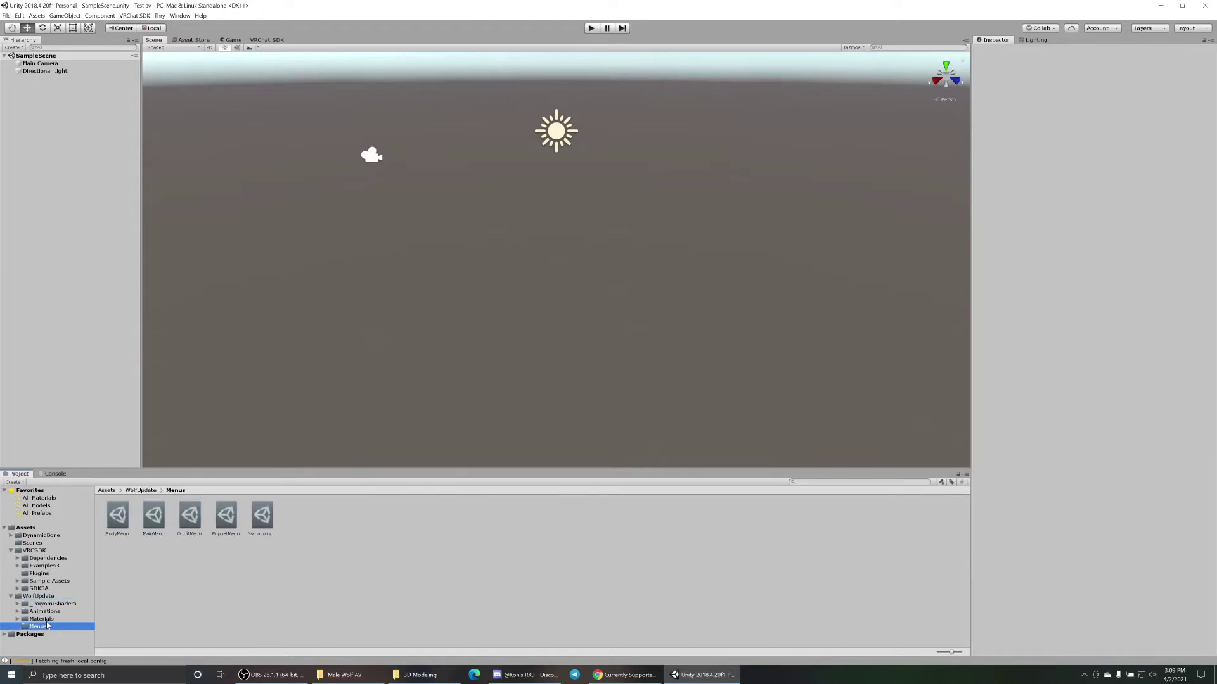
left_click(46, 612)
left_click(51, 604)
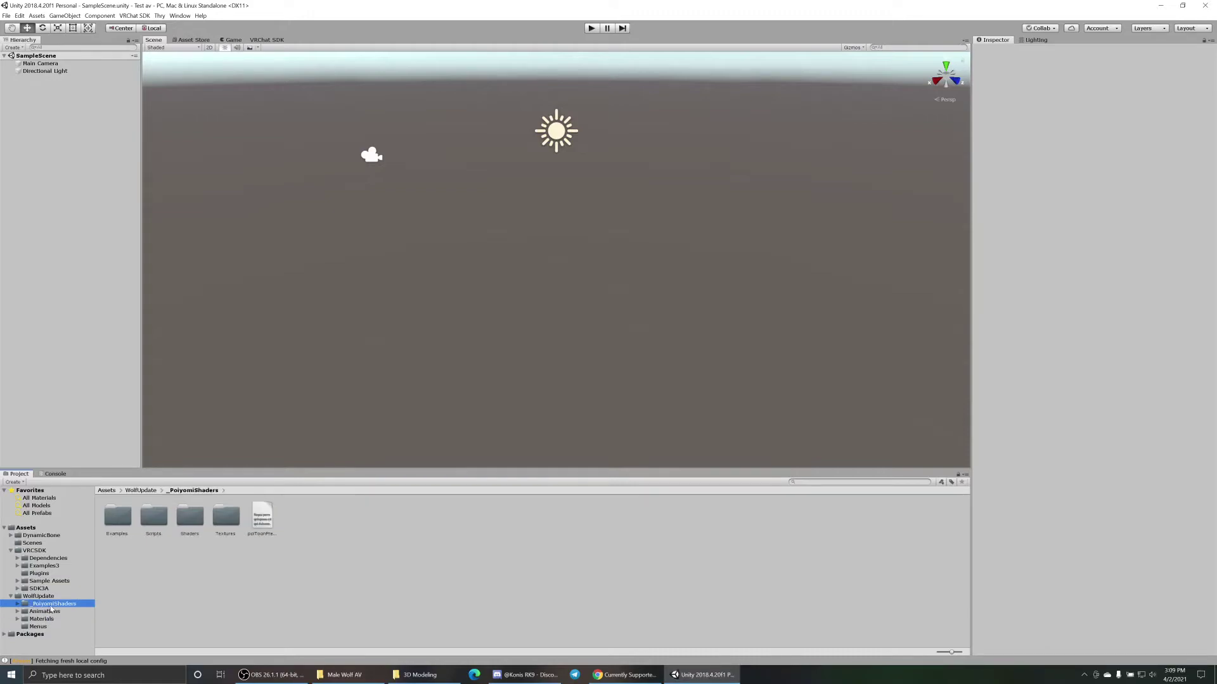
left_click(44, 597)
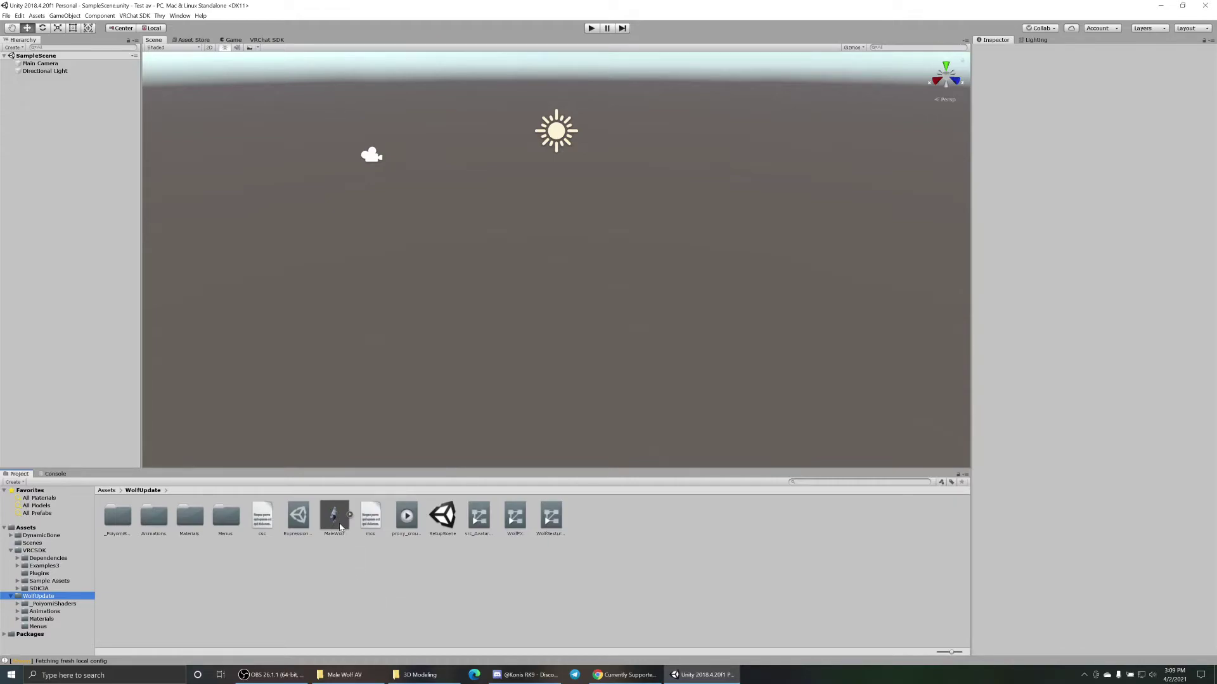
- Open SetupScene and expand MaleWolf and its Armature in the Hierarchy
double_click(447, 521)
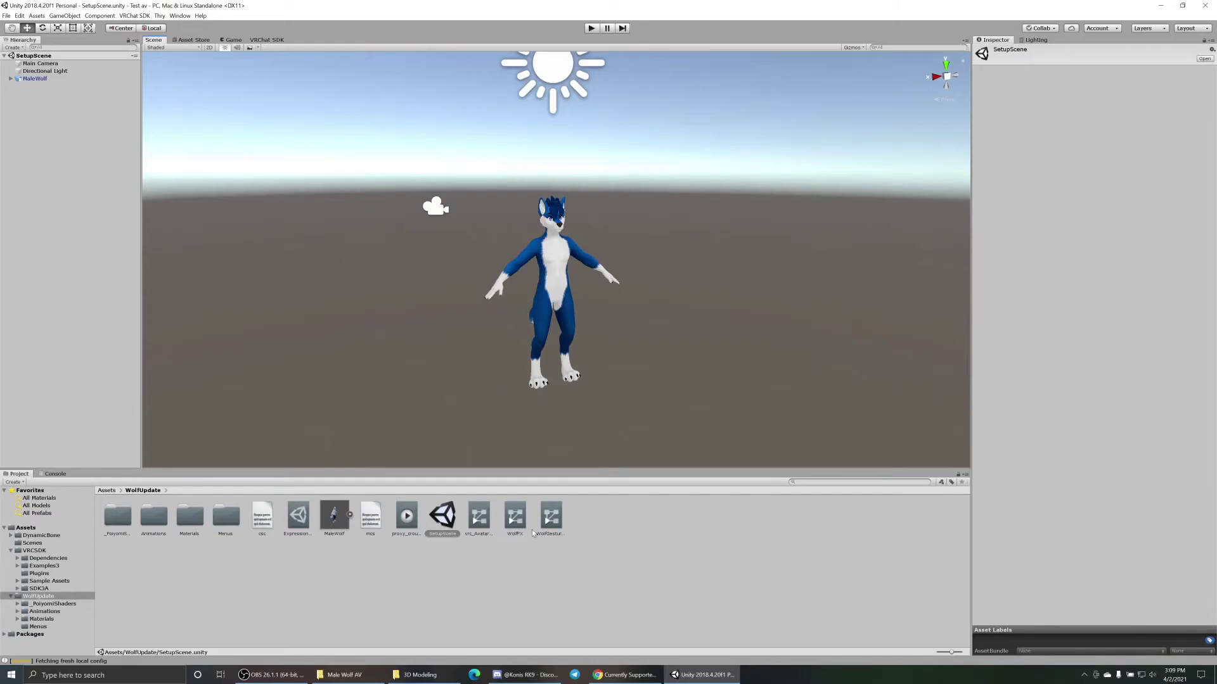
mouse_move(573, 299)
right_mouse_down()
mouse_move(594, 288)
mouse_move(589, 302)
right_mouse_up()
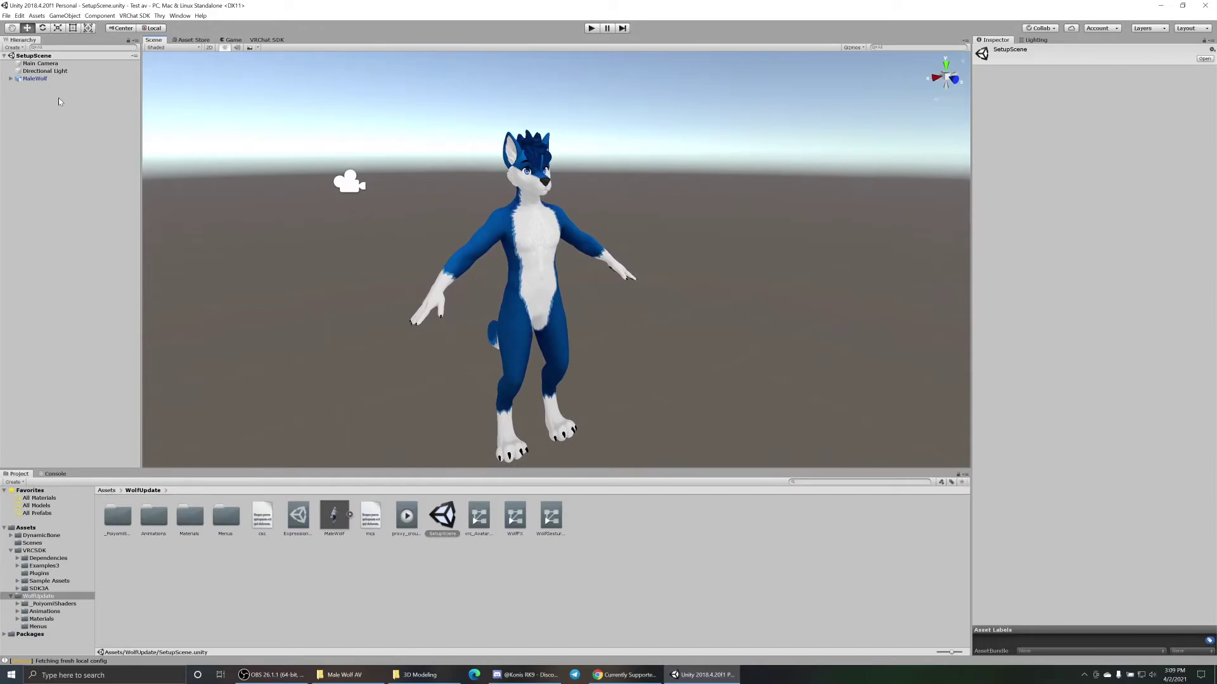
left_click(8, 78)
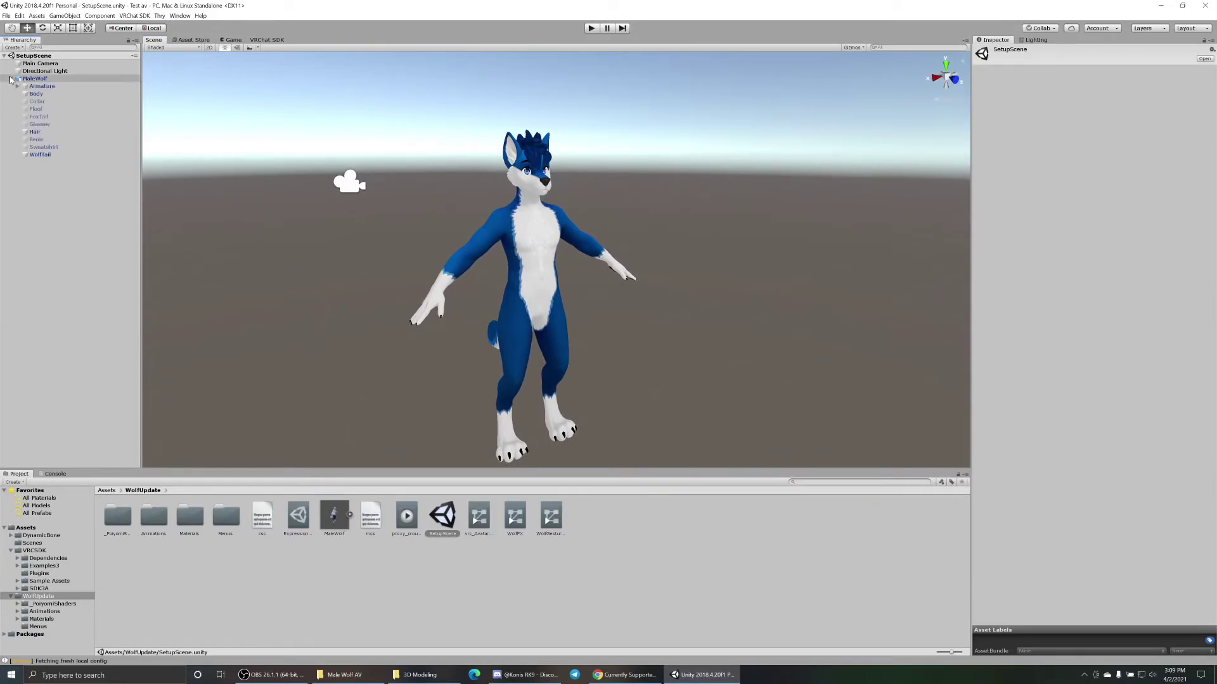
left_click(18, 86)
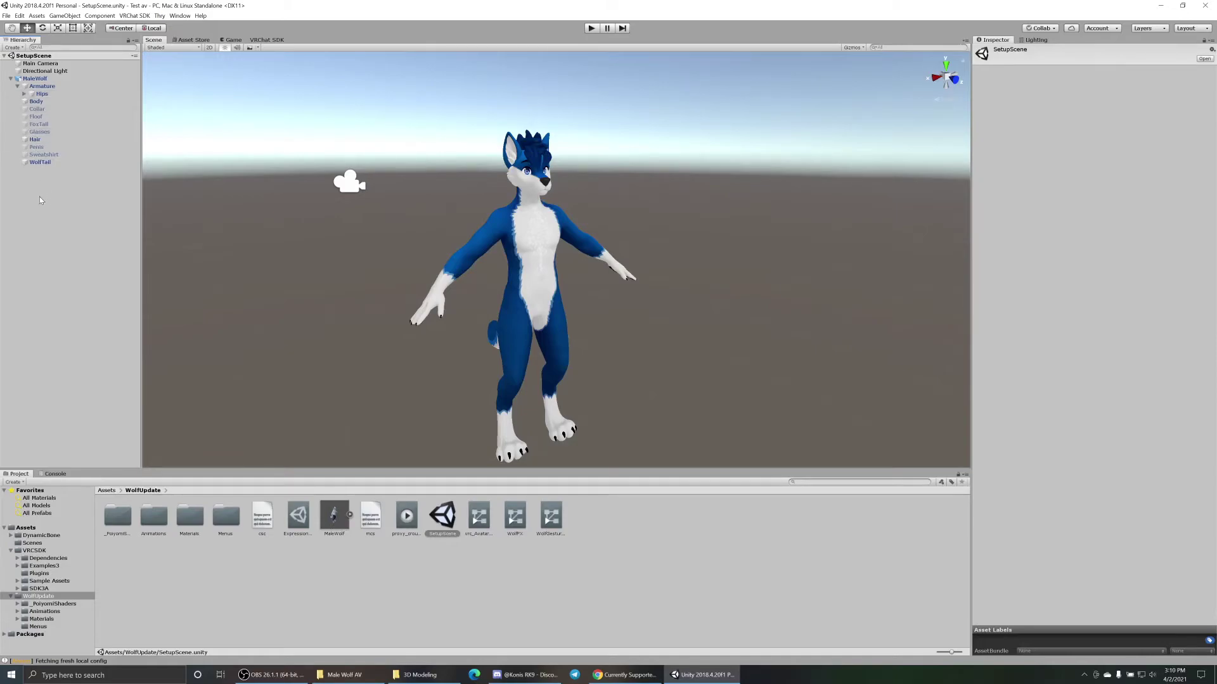
- Select the Hair, FoxTail and WolfTail objects and frame the WolfTail in the Scene view
left_click(35, 139)
left_click(39, 124)
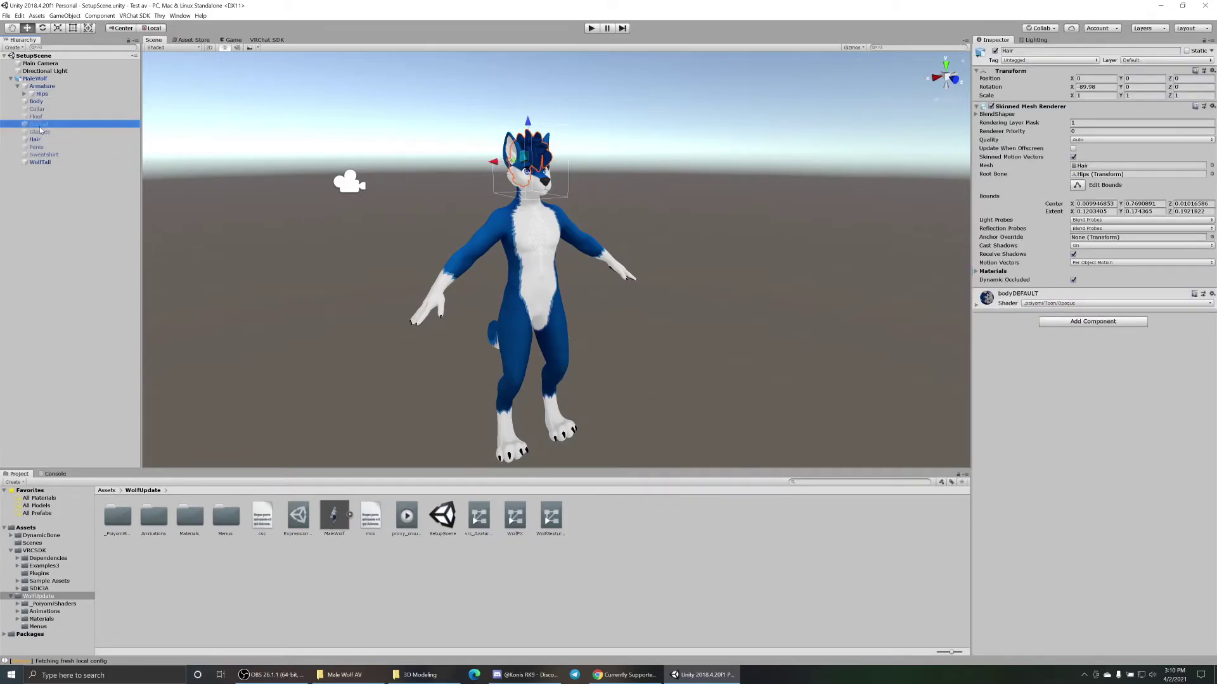
left_click(40, 162)
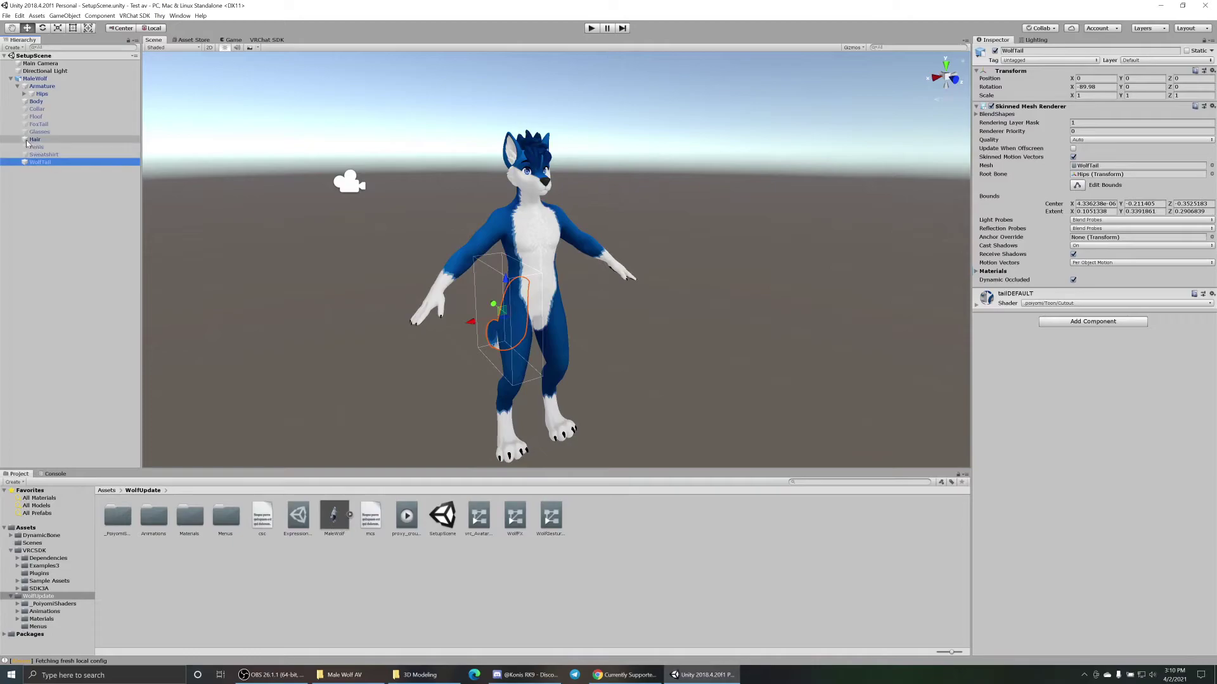
key("f")
scroll(342, 247, "down", 5)
- Select the wolf's Body mesh and expand its bodyDEFAULT material's Poiyomi Toon V6.1 shader settings
left_click_drag(343, 248, 359, 240, "alt")
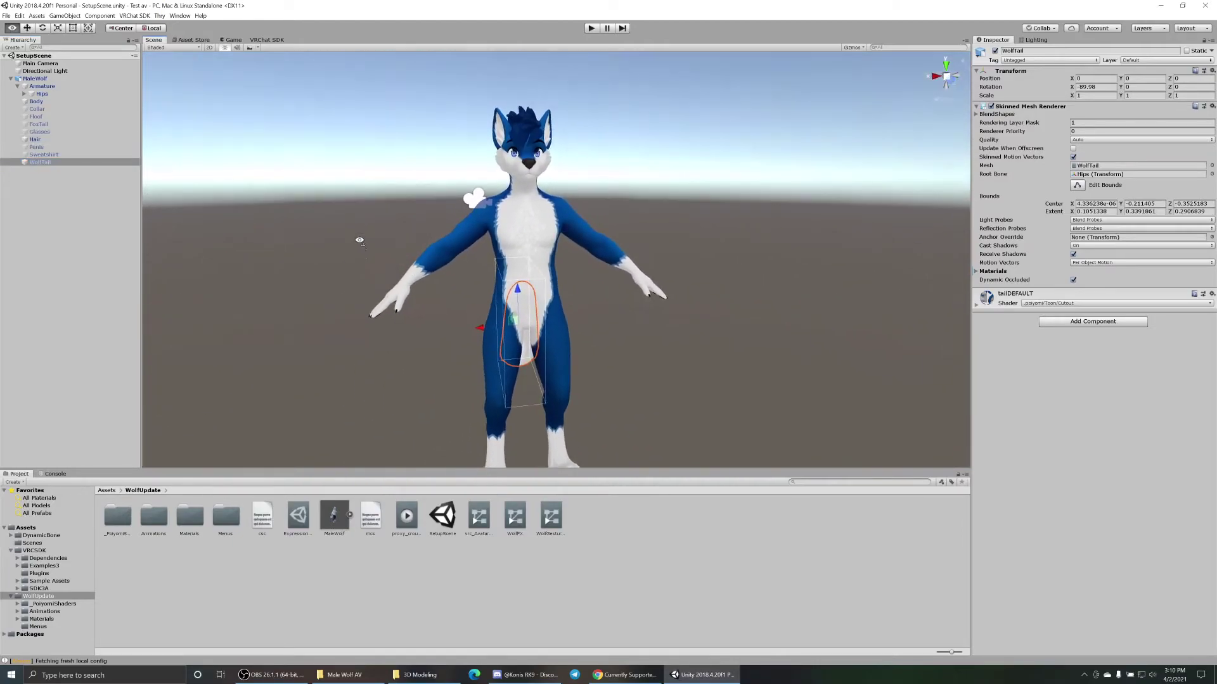
left_click(516, 218)
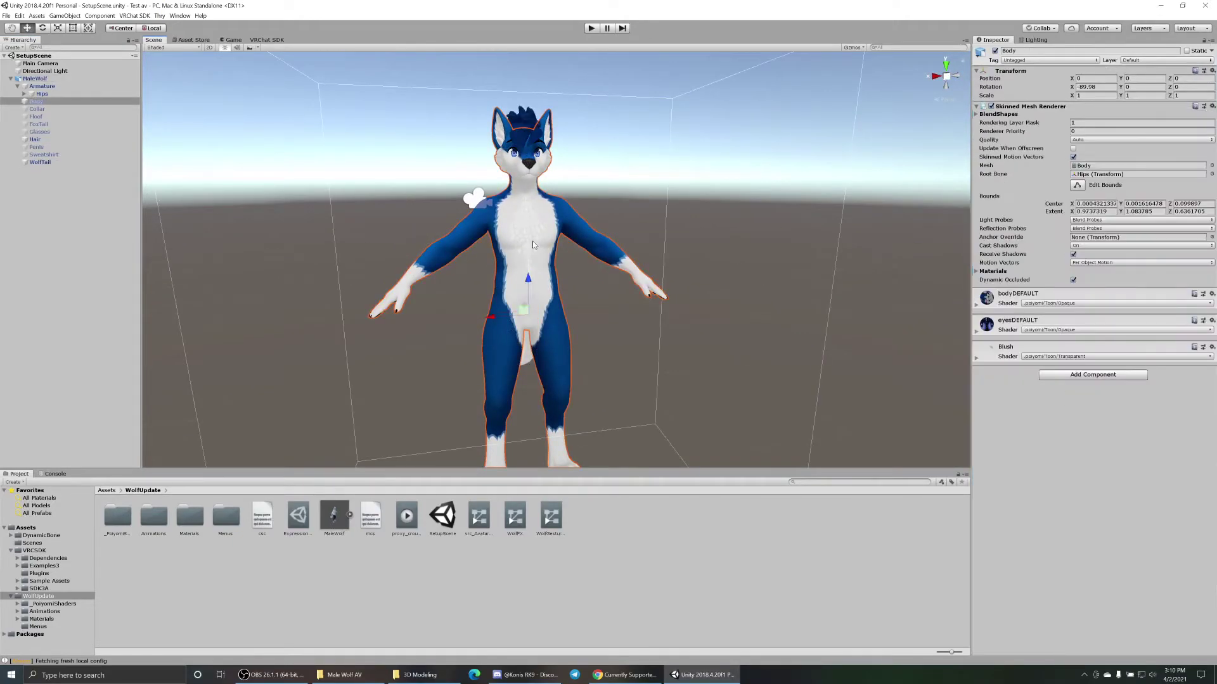
left_click(976, 305)
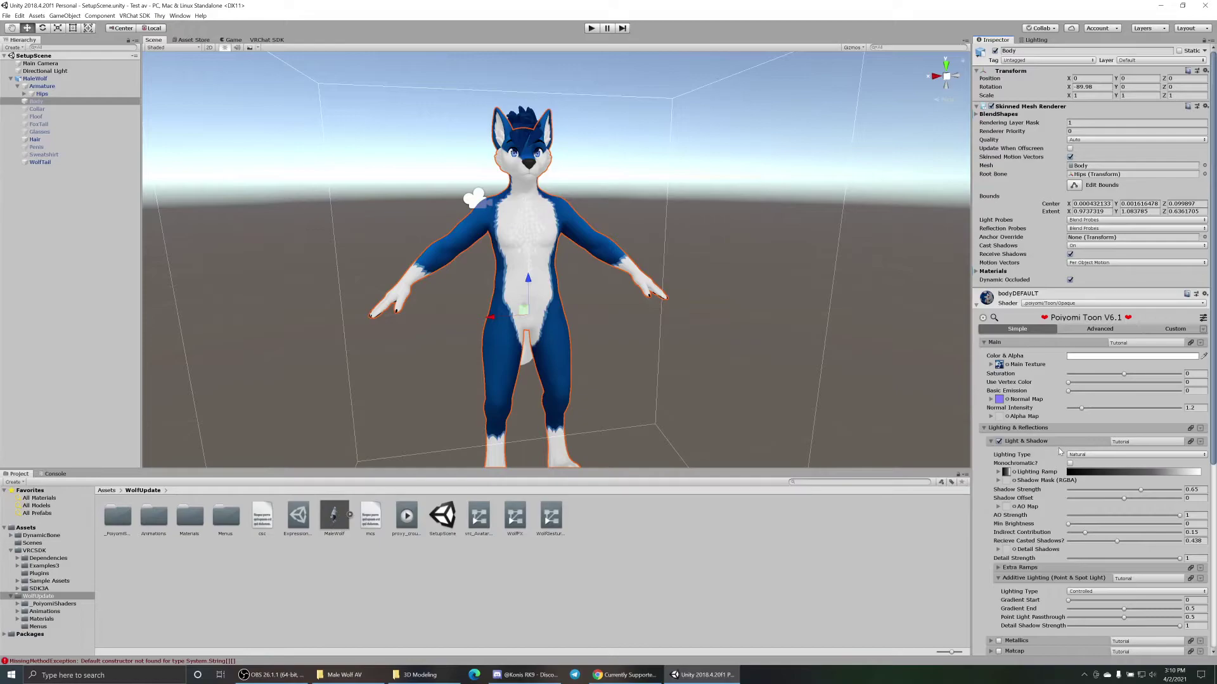
scroll(1040, 466, "down", 3)
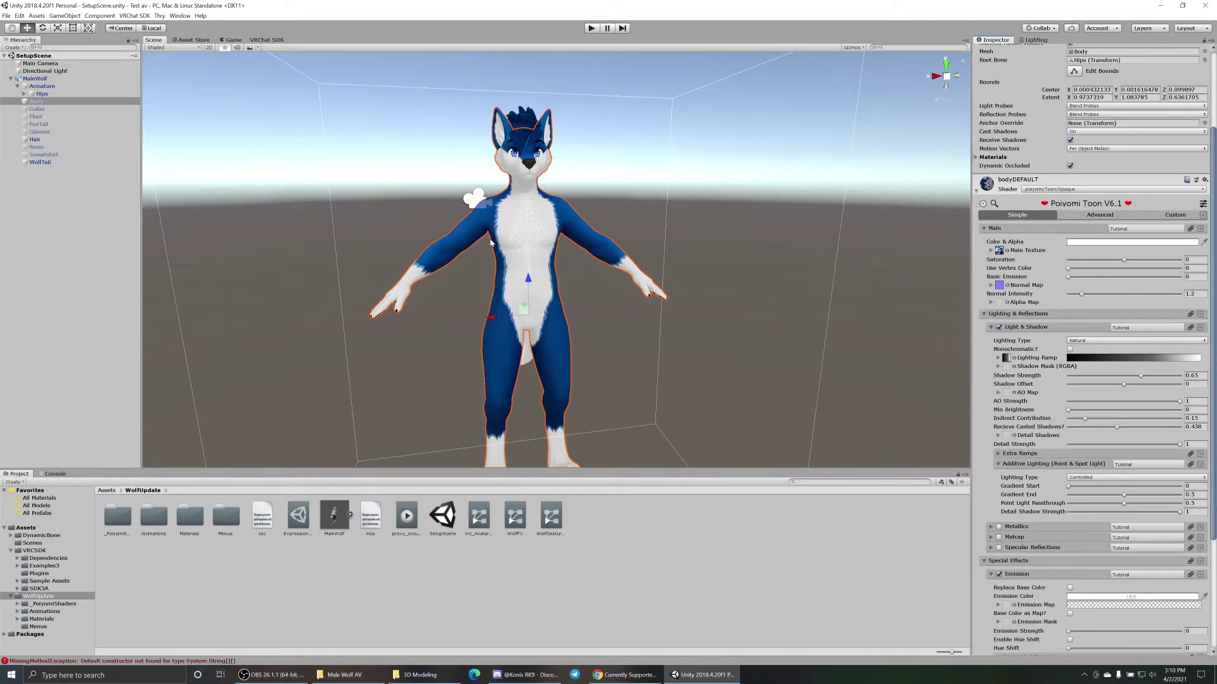
left_click(36, 102)
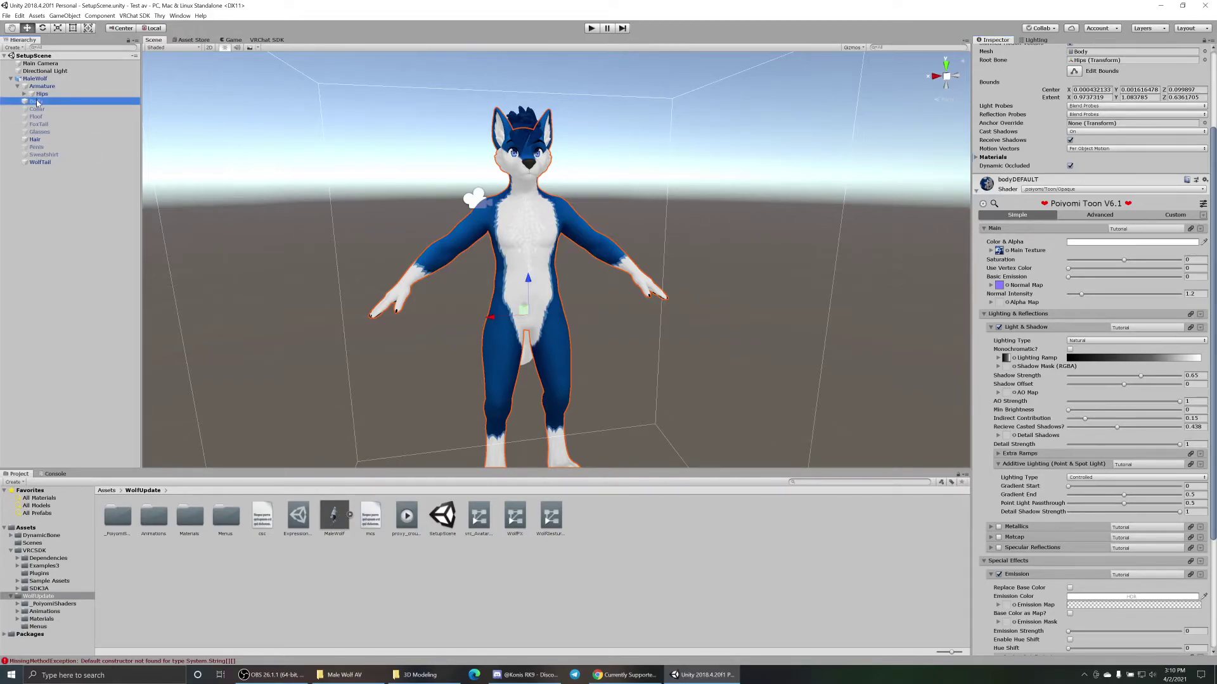
- Find the WolfBodyMaterial_Base_Color 1 texture via Main Texture and reveal it in File Explorer
left_click(1000, 251)
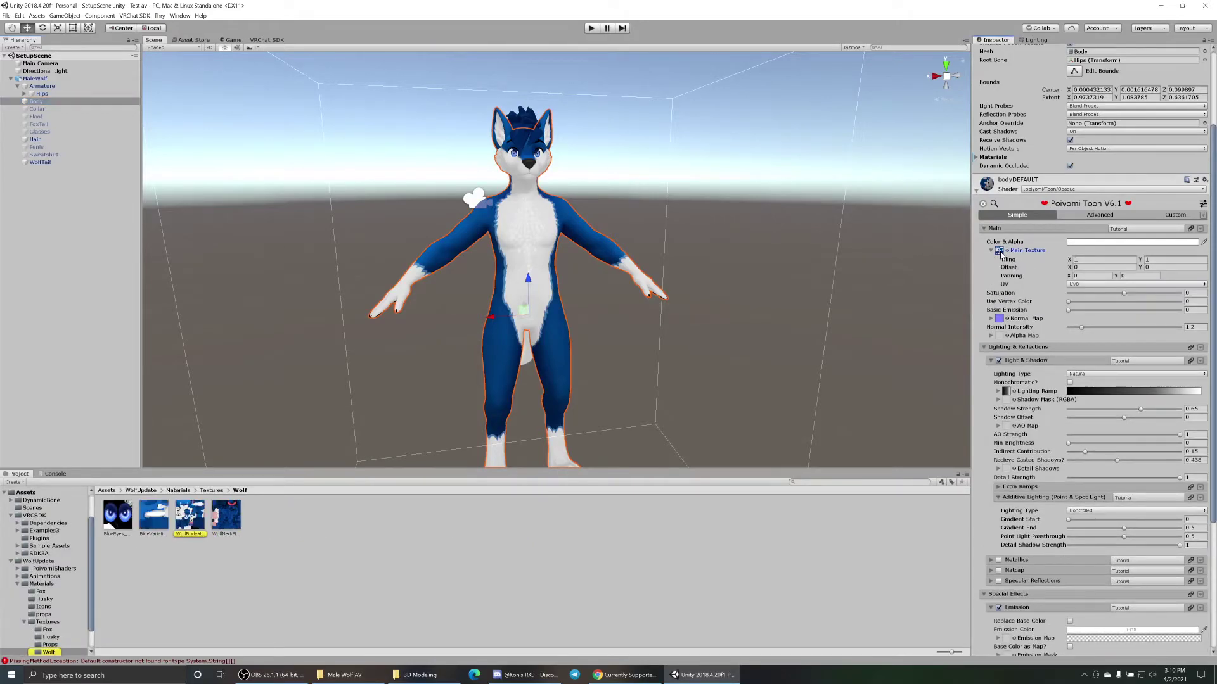
left_click(189, 521)
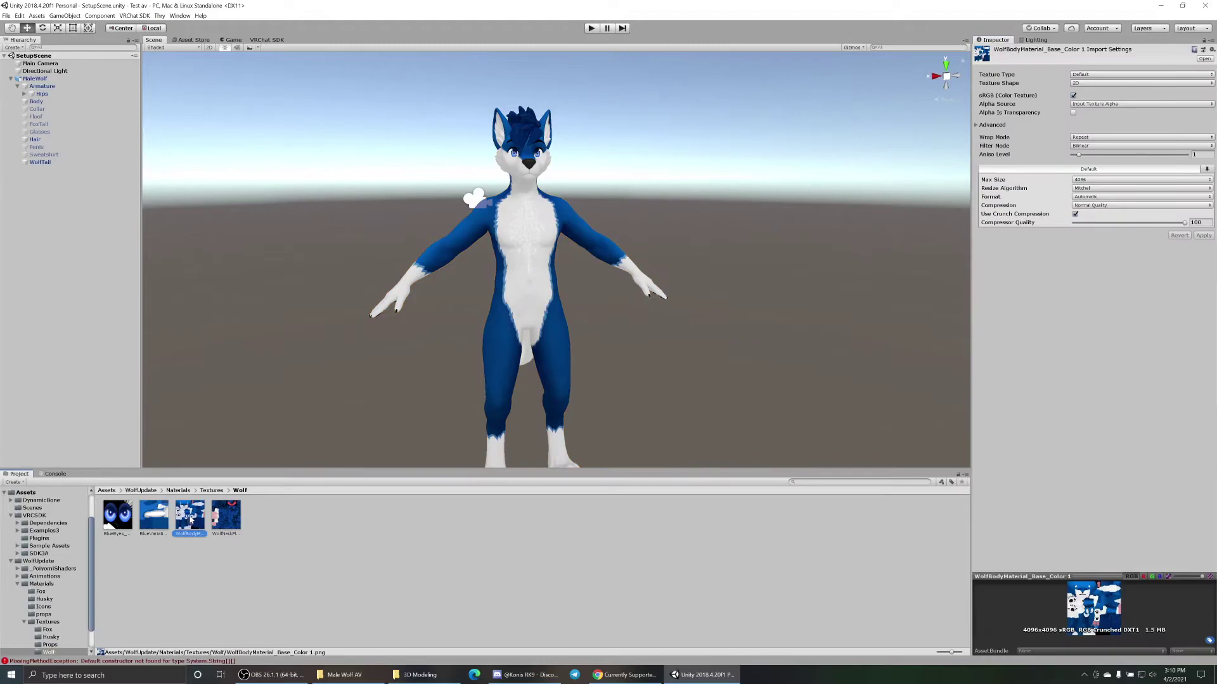
right_click(190, 521)
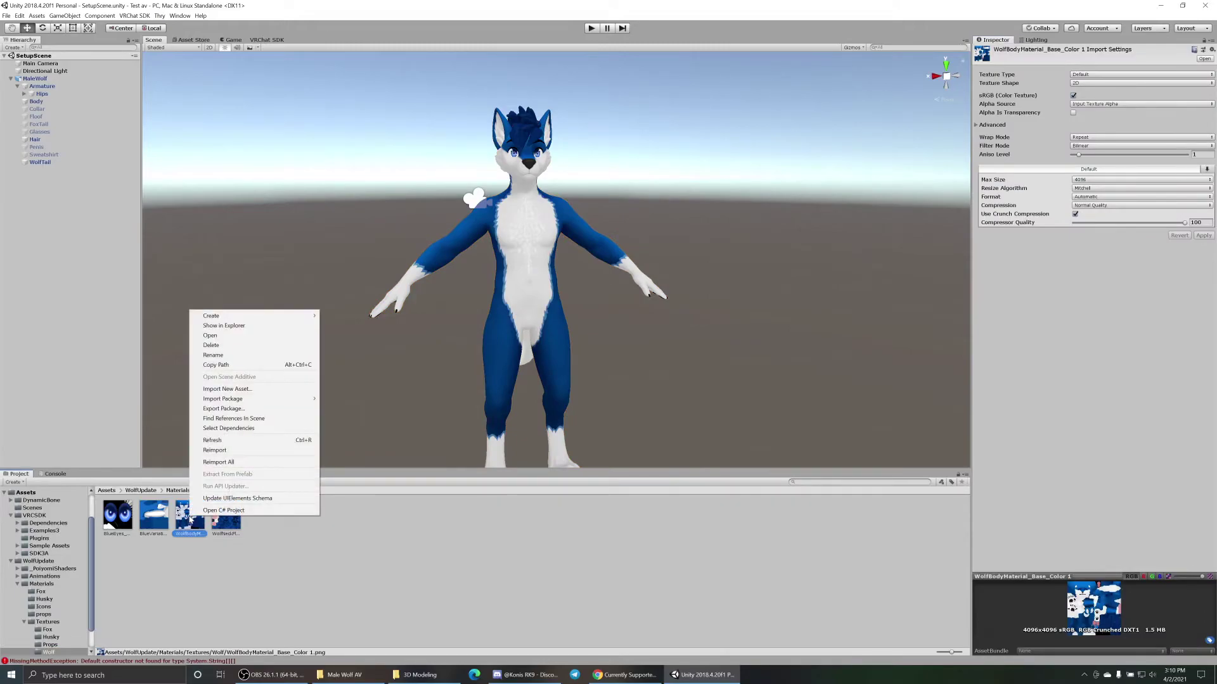
left_click(224, 326)
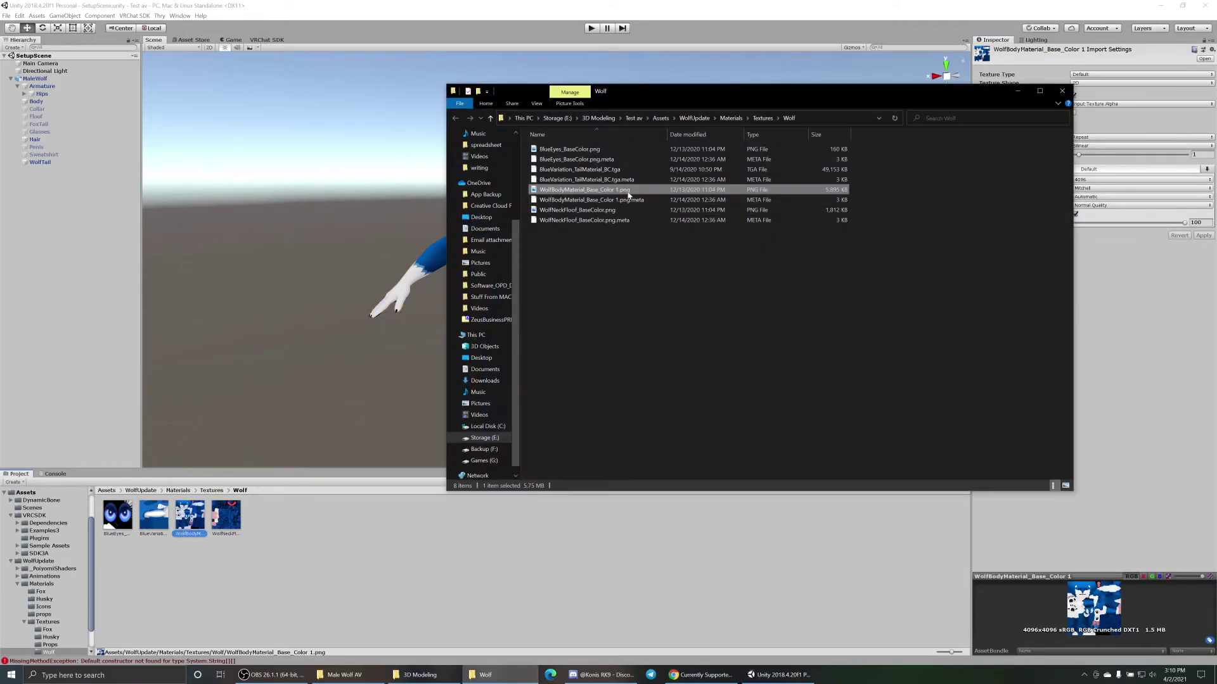
left_click(1062, 93)
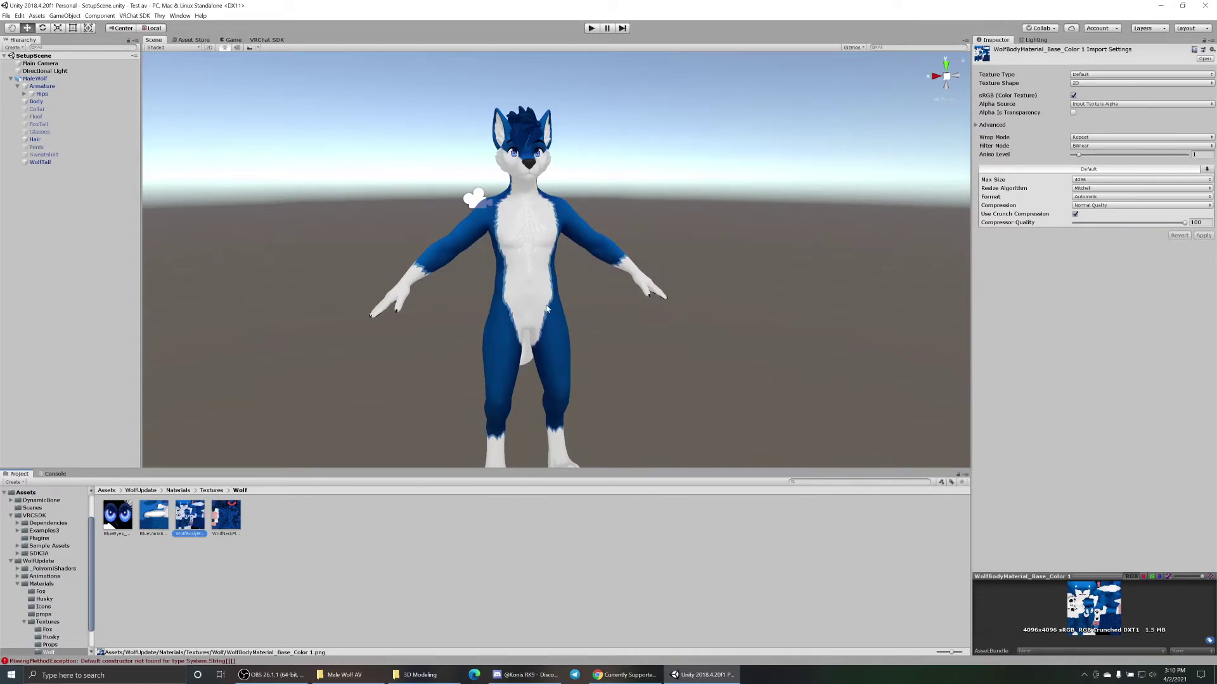
- Select and frame the MaleWolf avatar, then scroll the Inspector to its Pipeline Manager and VRC Avatar Descriptor
left_click(543, 227)
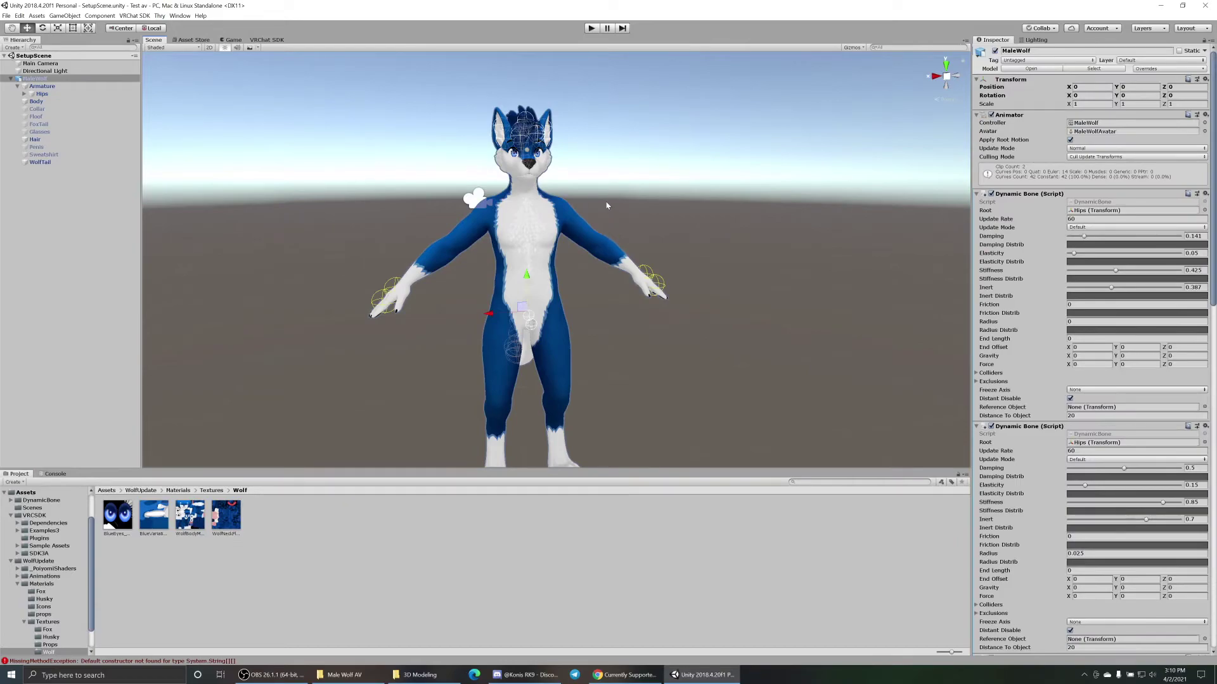
key("f")
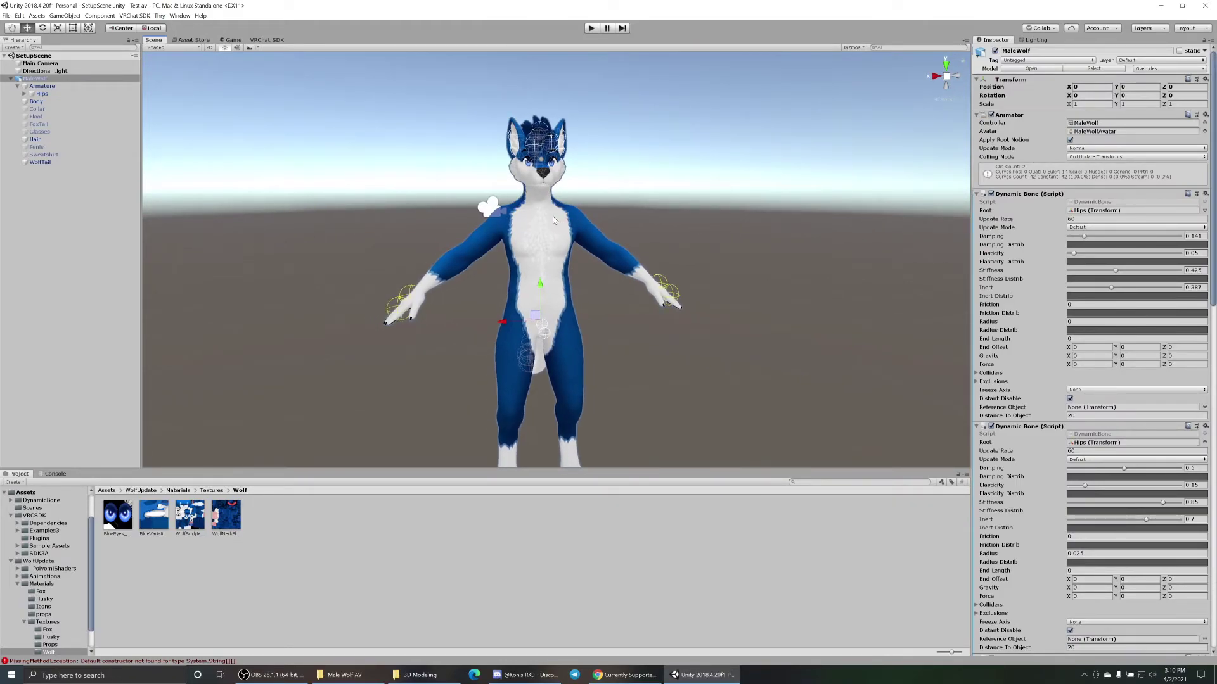
left_click(44, 80)
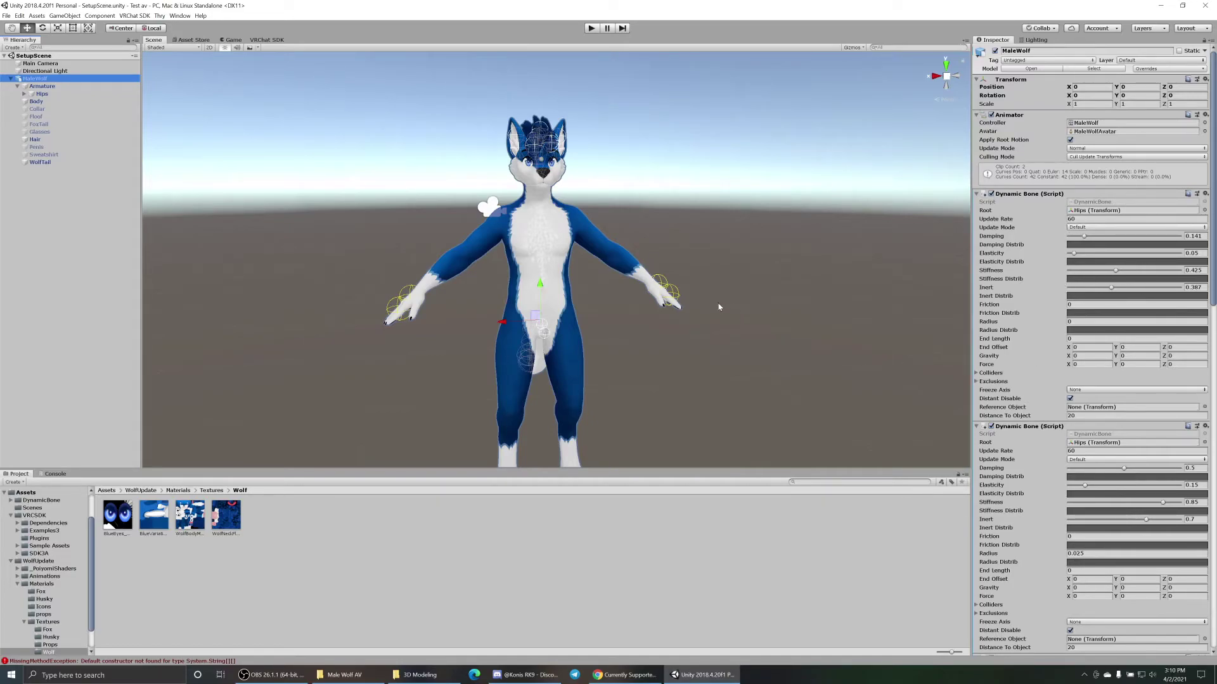
right_click_drag(769, 259, 760, 250)
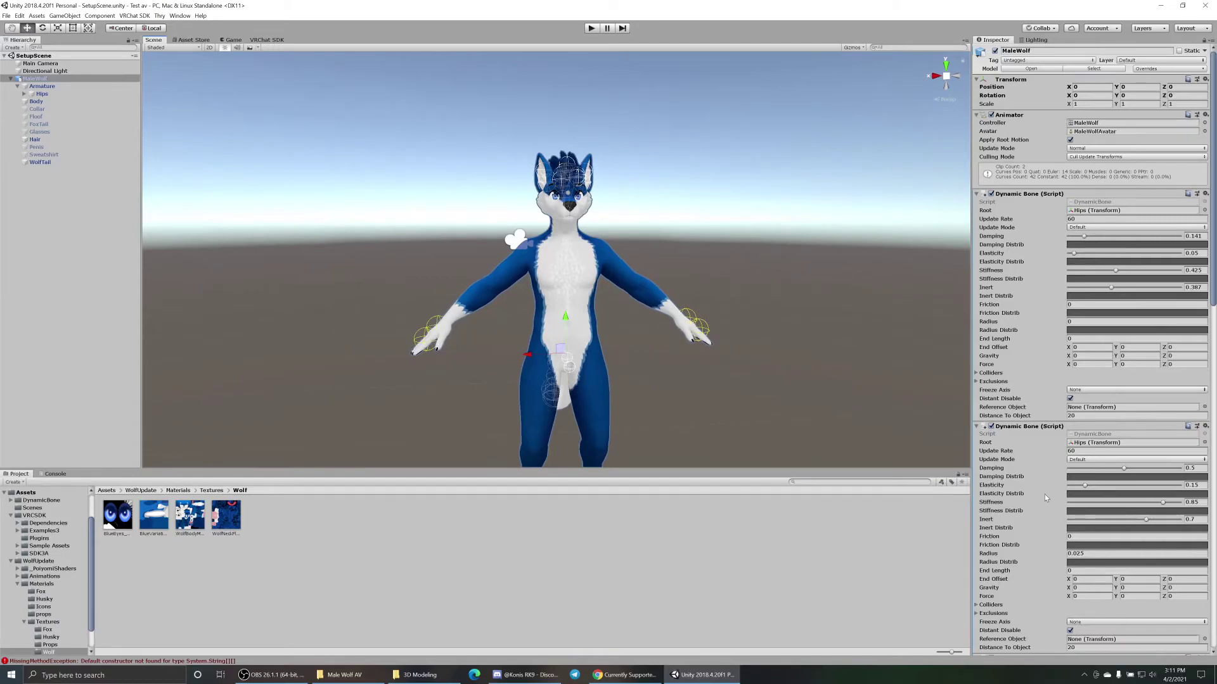
scroll(1039, 498, "down", 10)
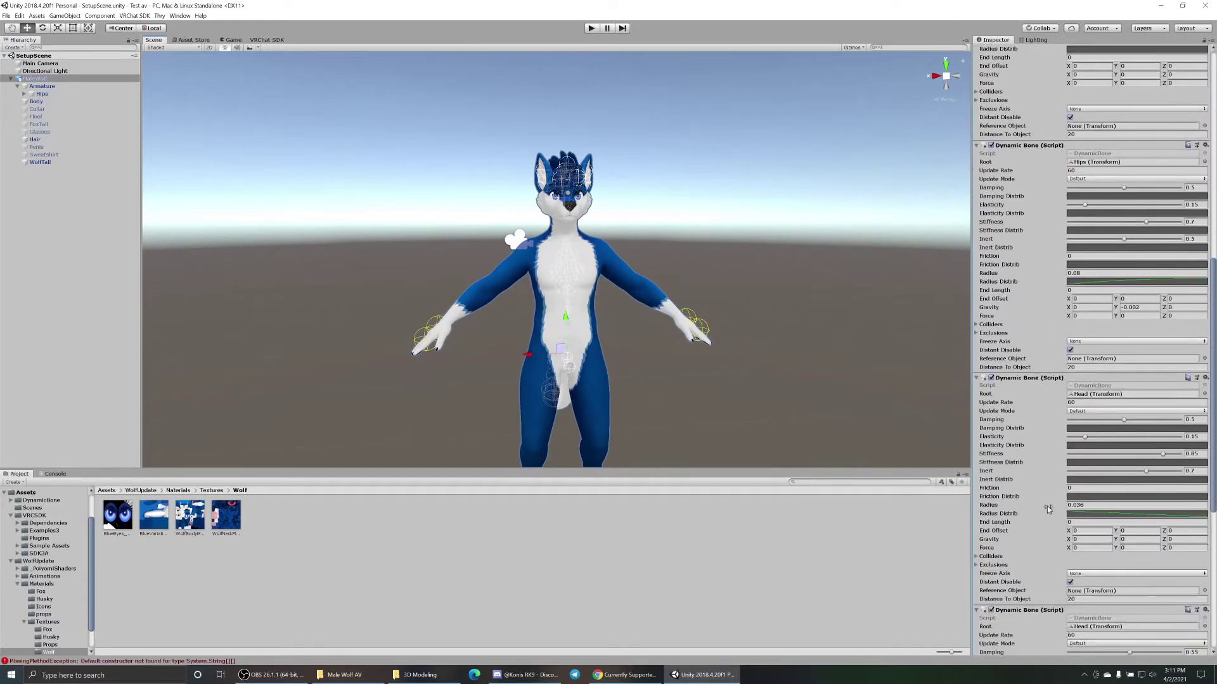
scroll(1047, 507, "down", 8)
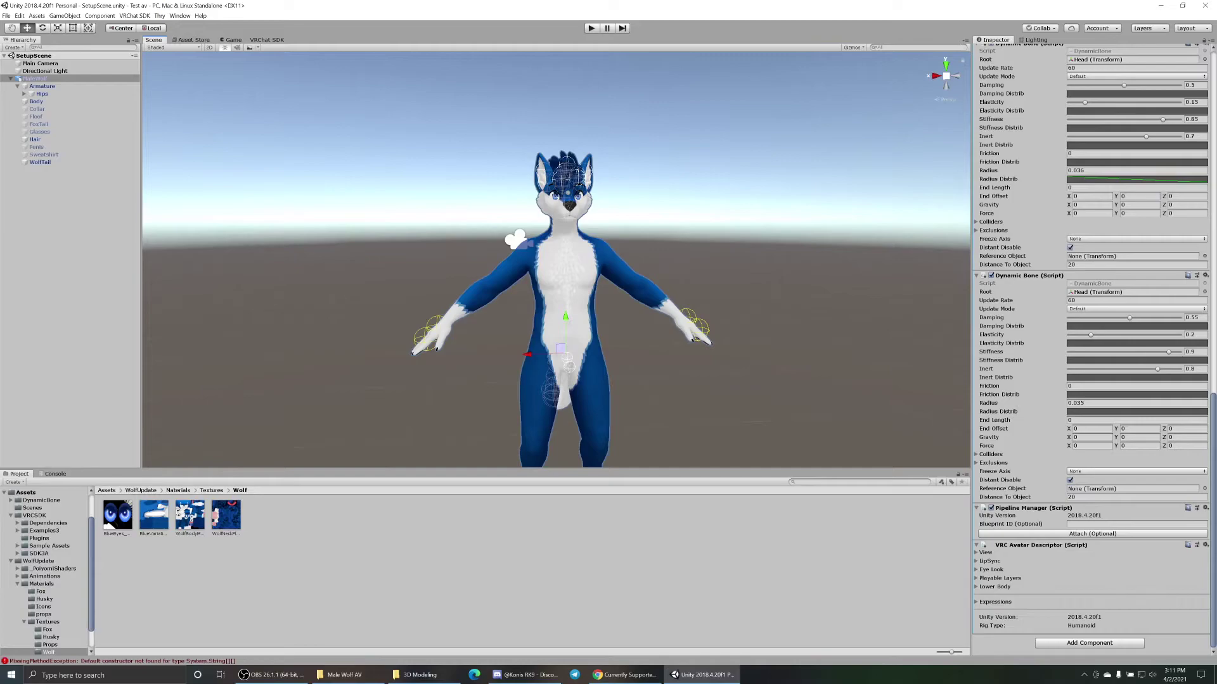
- Click into the Pipeline Manager's empty Blueprint ID (Optional) field
left_click(1047, 525)
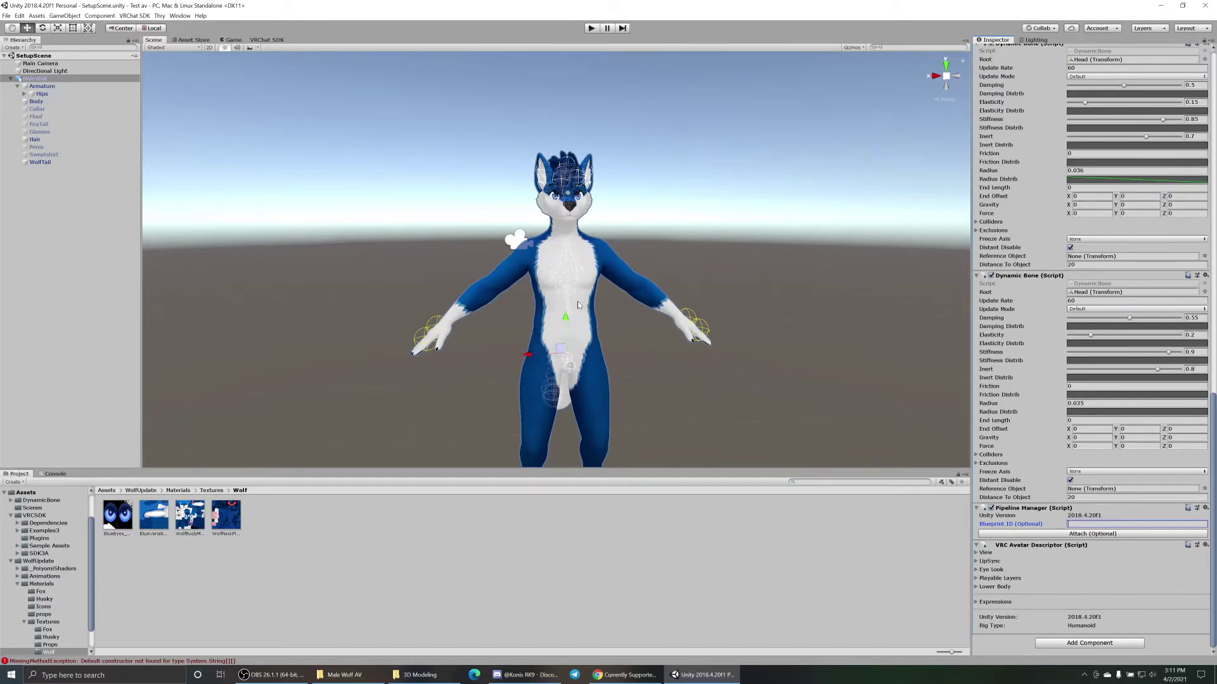
scroll(1050, 359, "up", 10)
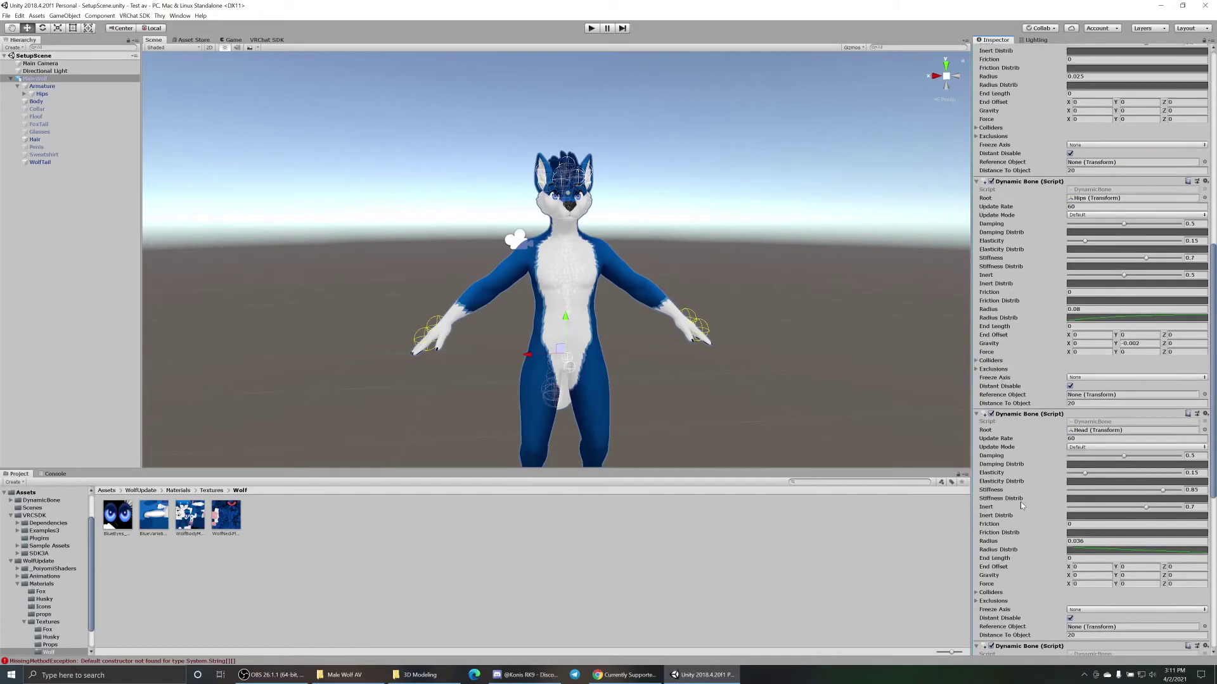
scroll(992, 508, "up", 4)
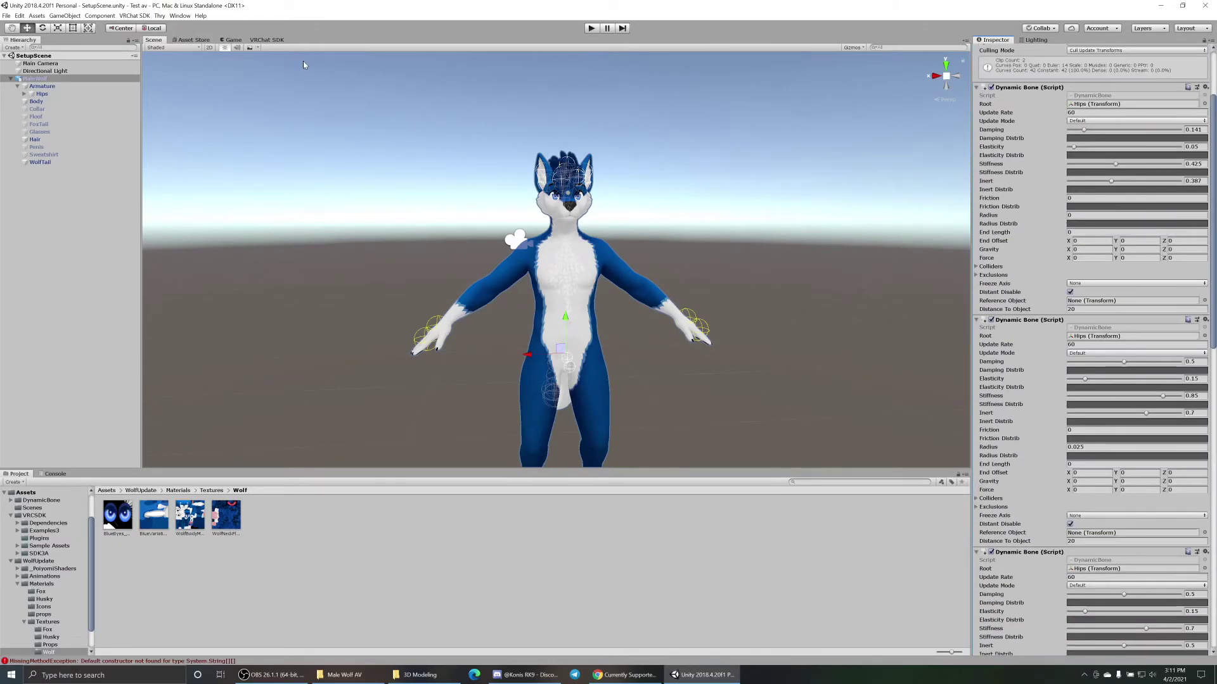
right_click_drag(661, 196, 656, 214)
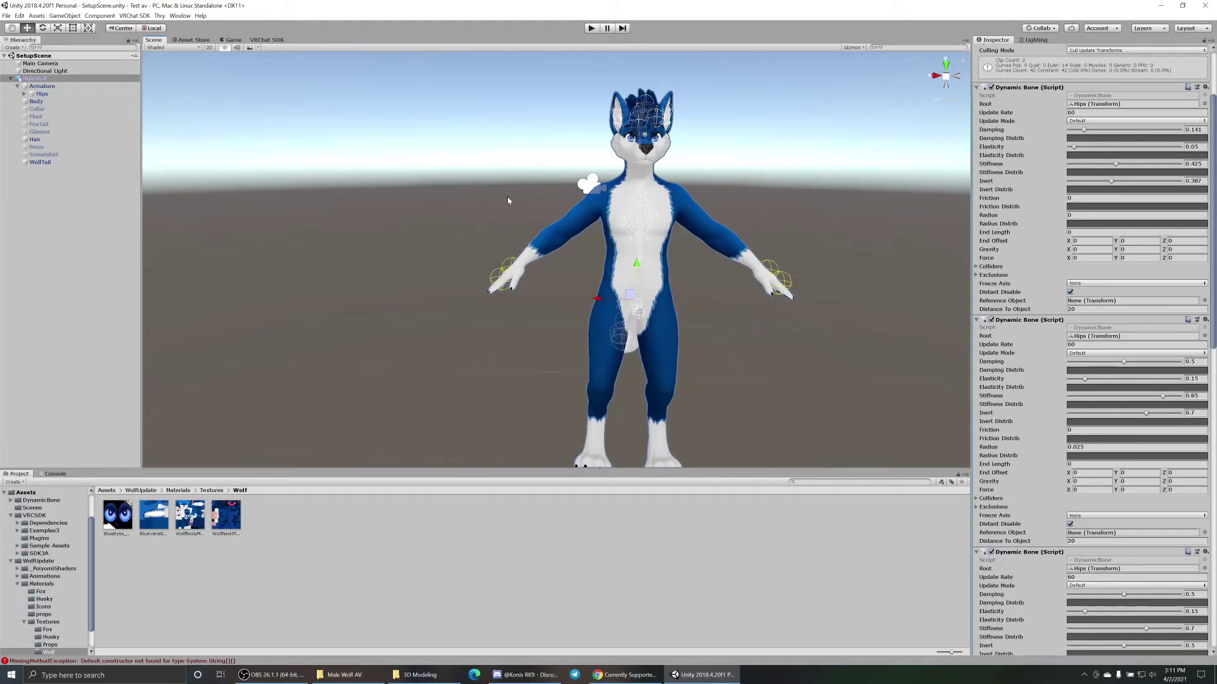
left_click_drag(498, 166, 371, 75, "alt")
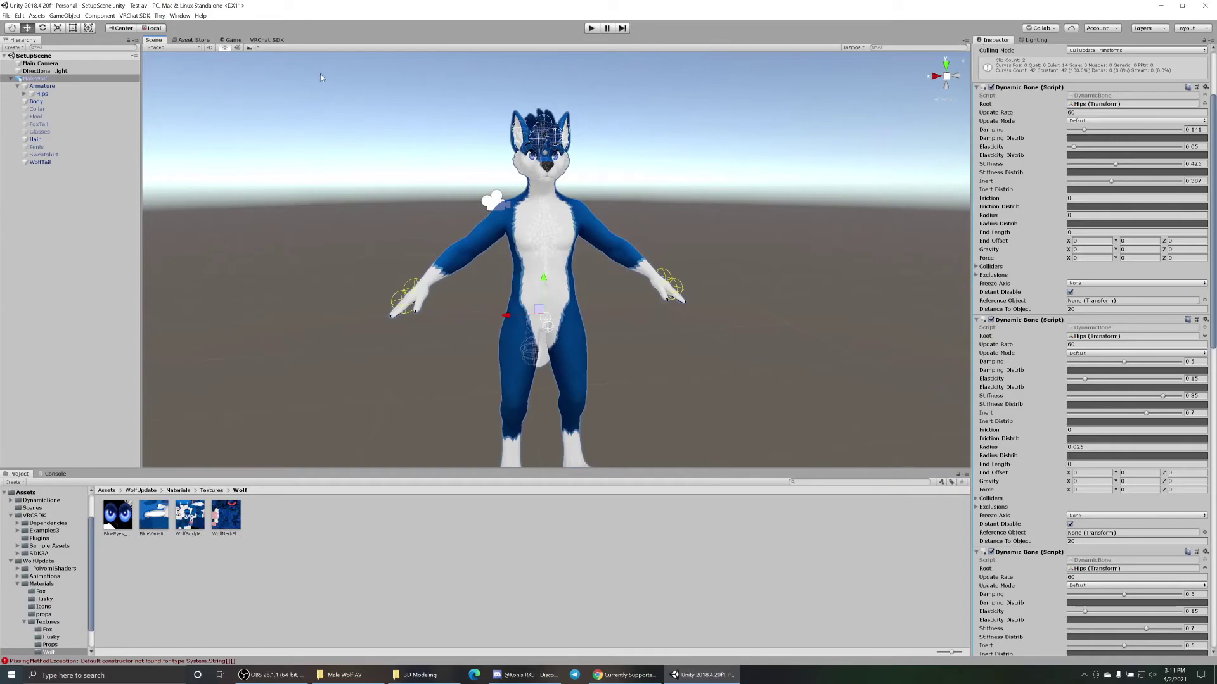
- Show the VRChat SDK Builder tab listing MaleWolf's dynamic bone, material and polygon warnings
left_click(267, 40)
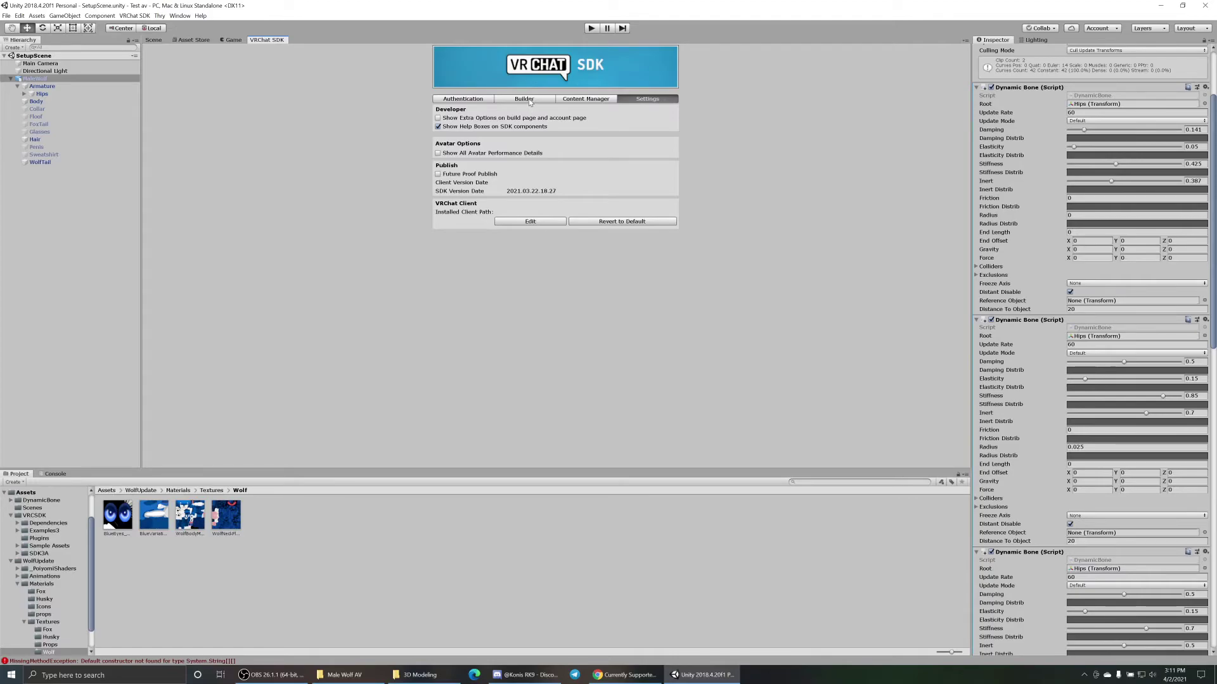
left_click(529, 101)
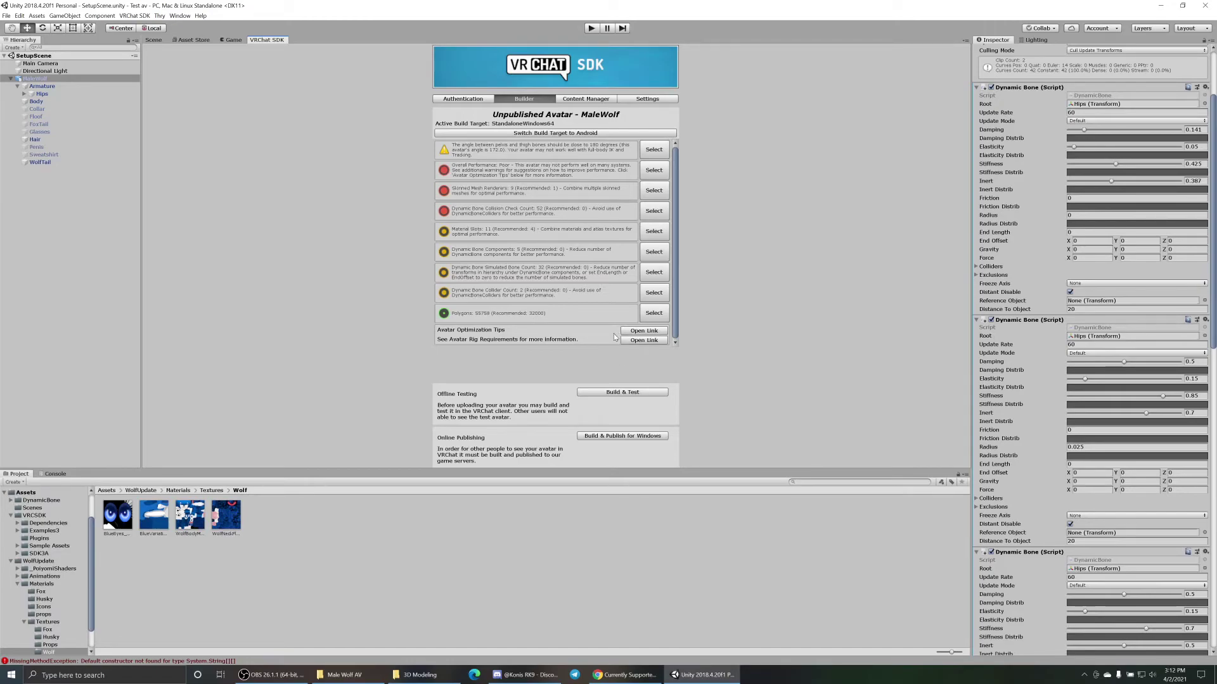
- Build & Publish the avatar for Windows, then select the Avatar Name and Description fields
left_click(609, 437)
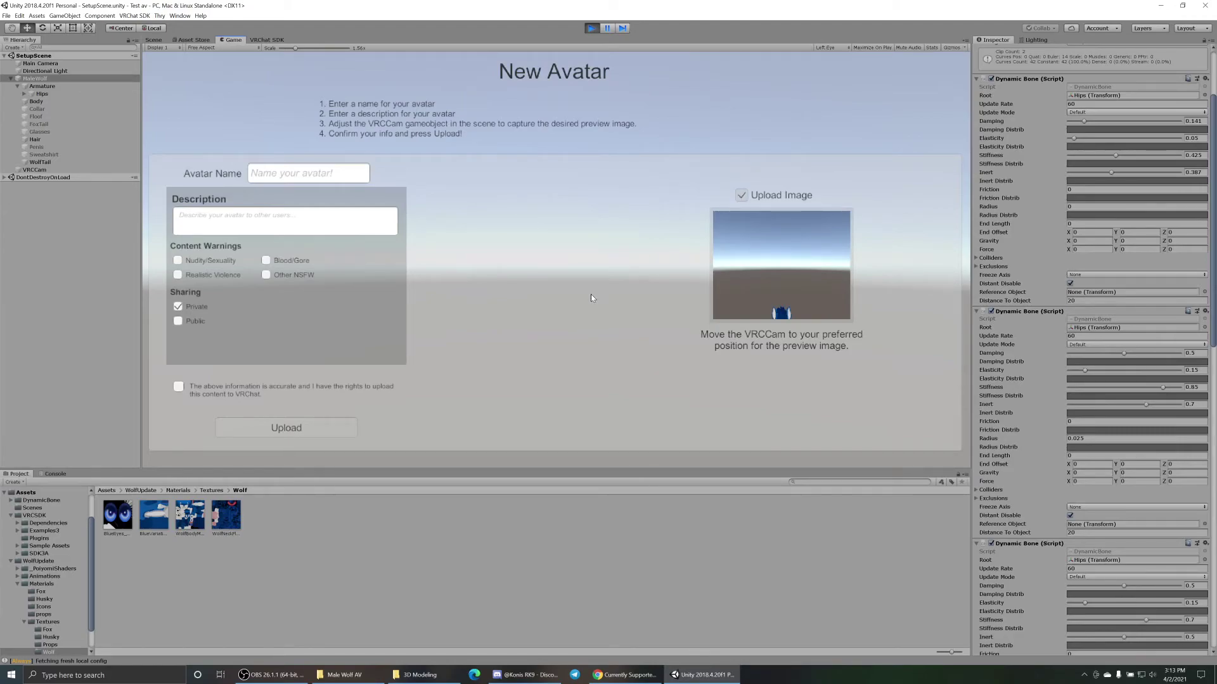
left_click(320, 176)
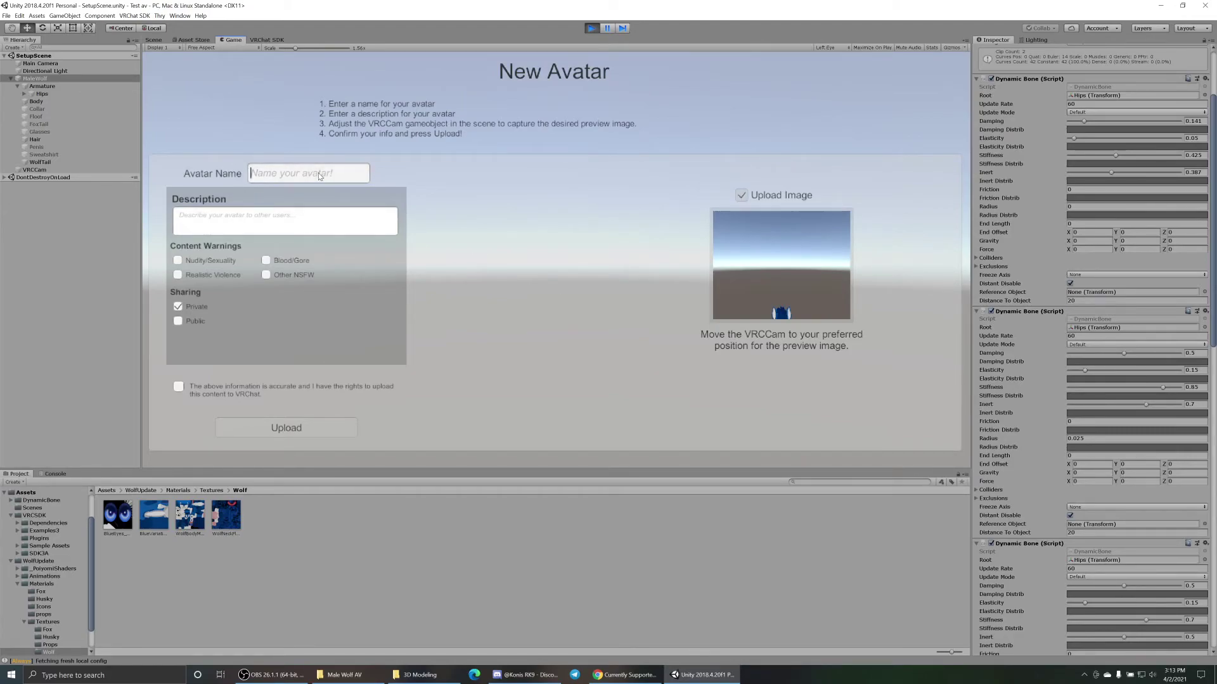
left_click(250, 215)
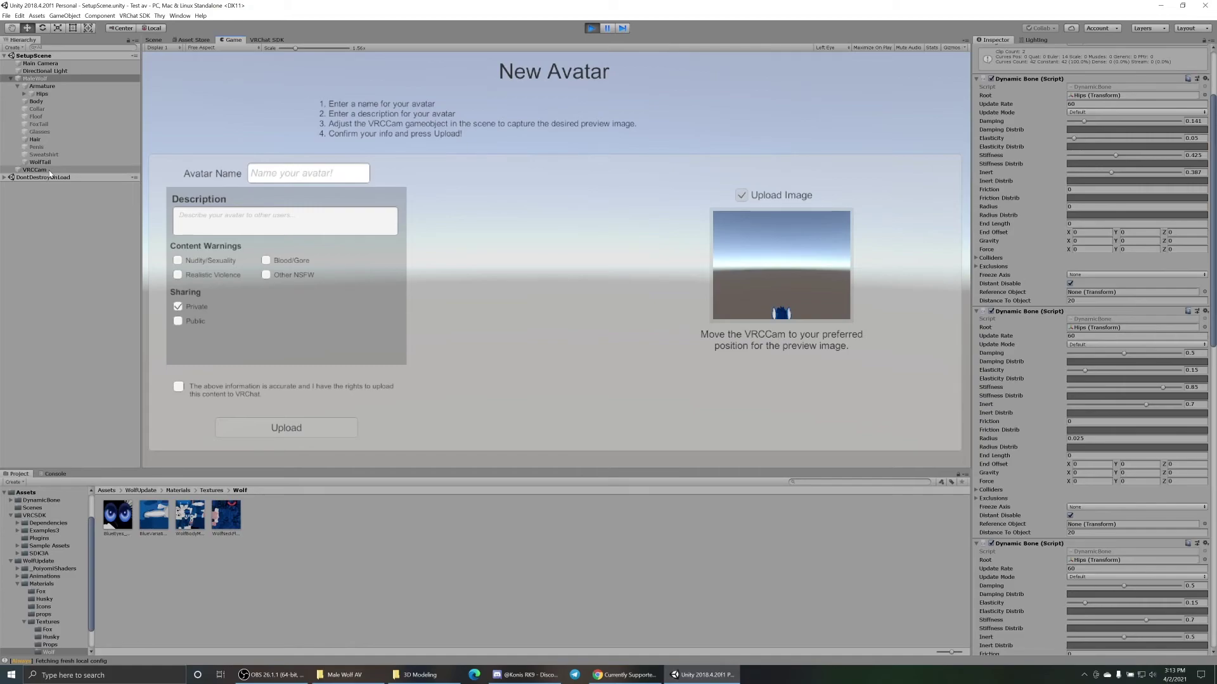
- Select VRCCam and raise the preview camera slightly in the Scene view
left_click(39, 170)
left_click(153, 40)
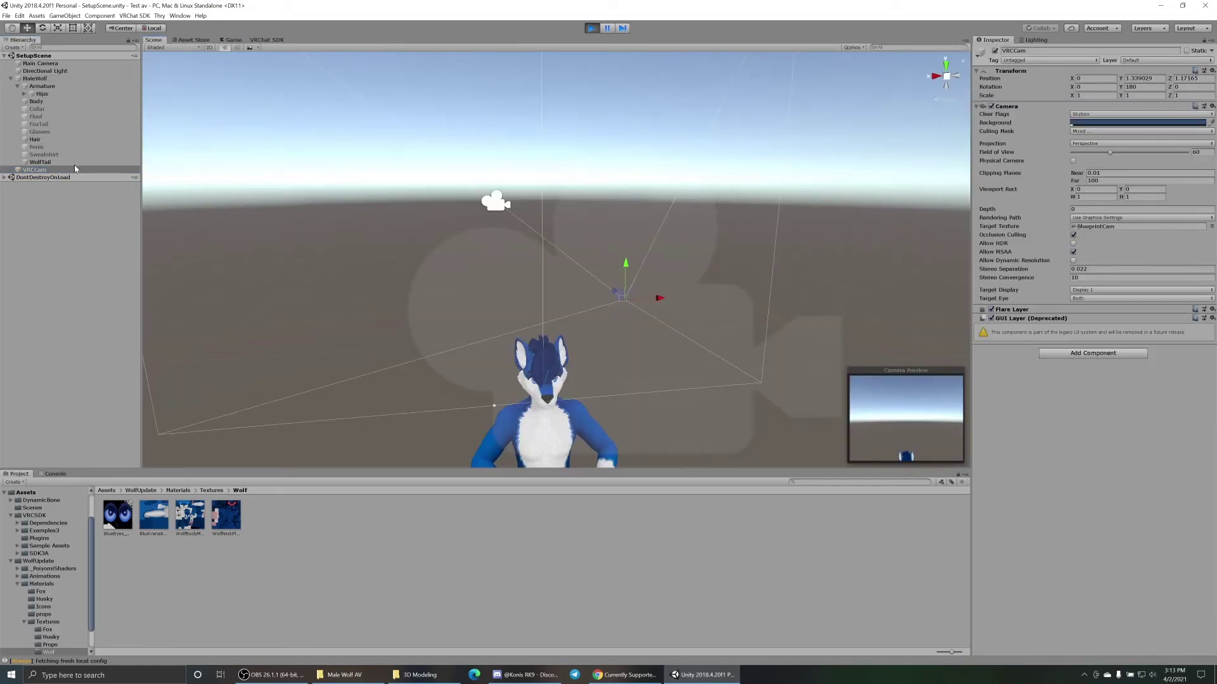
left_click_drag(691, 300, 660, 331, "alt")
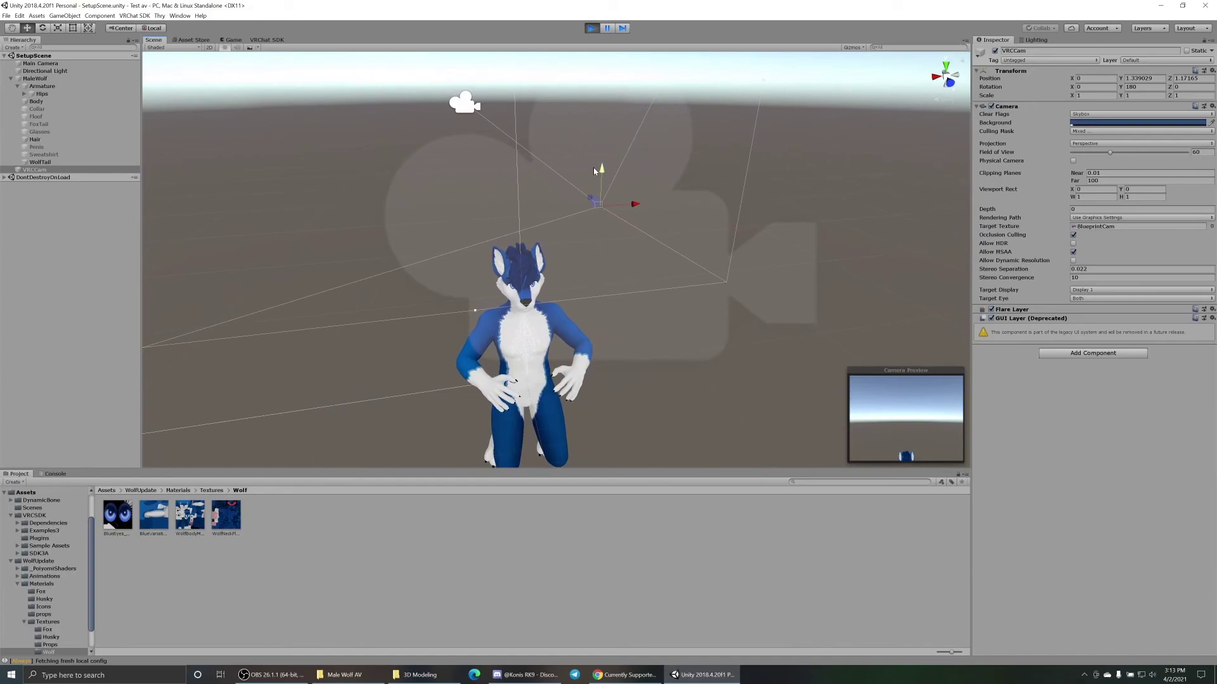
mouse_move(596, 171)
left_mouse_down()
mouse_move(598, 215)
mouse_move(606, 160)
left_mouse_up()
- Reselect the VRCCam preview camera and frame it to check its view of the wolf
left_click(524, 342)
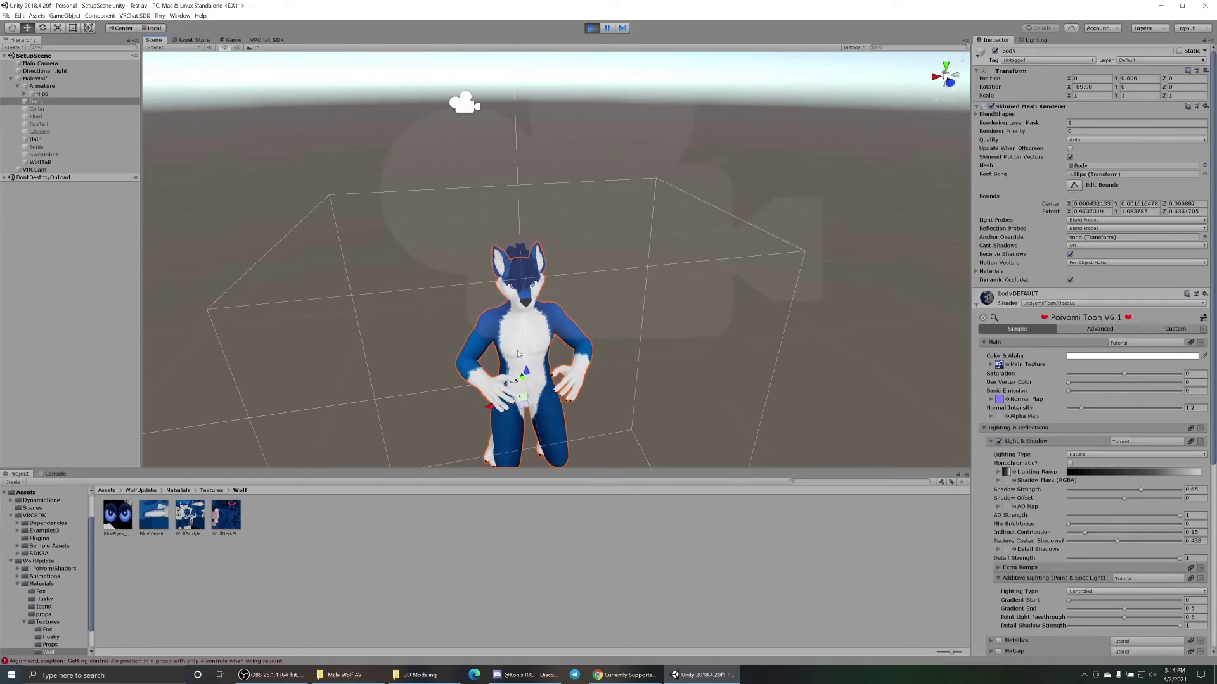
left_click(35, 78)
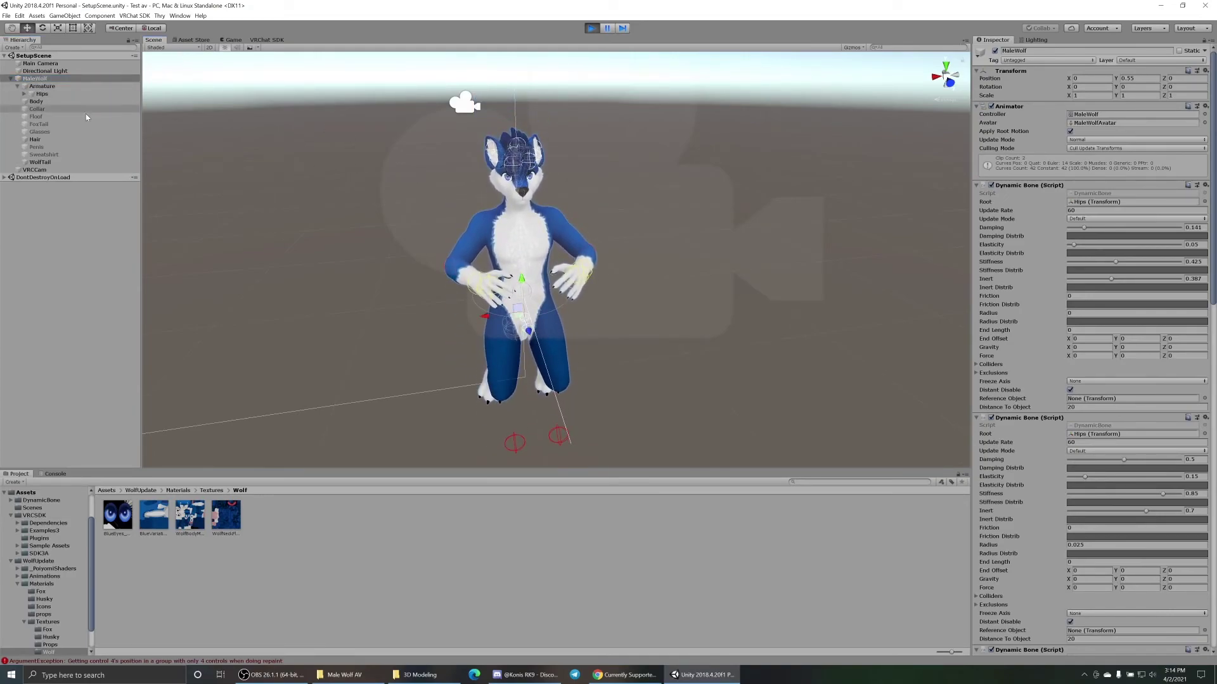
left_click(35, 170)
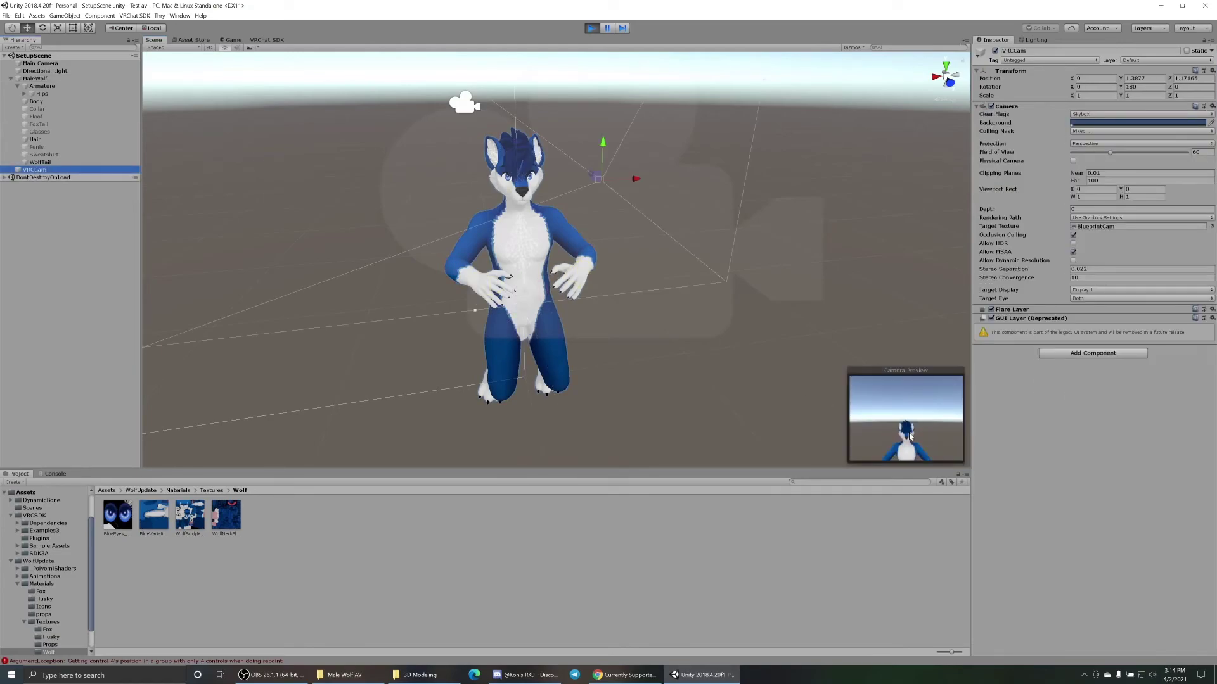
key("f")
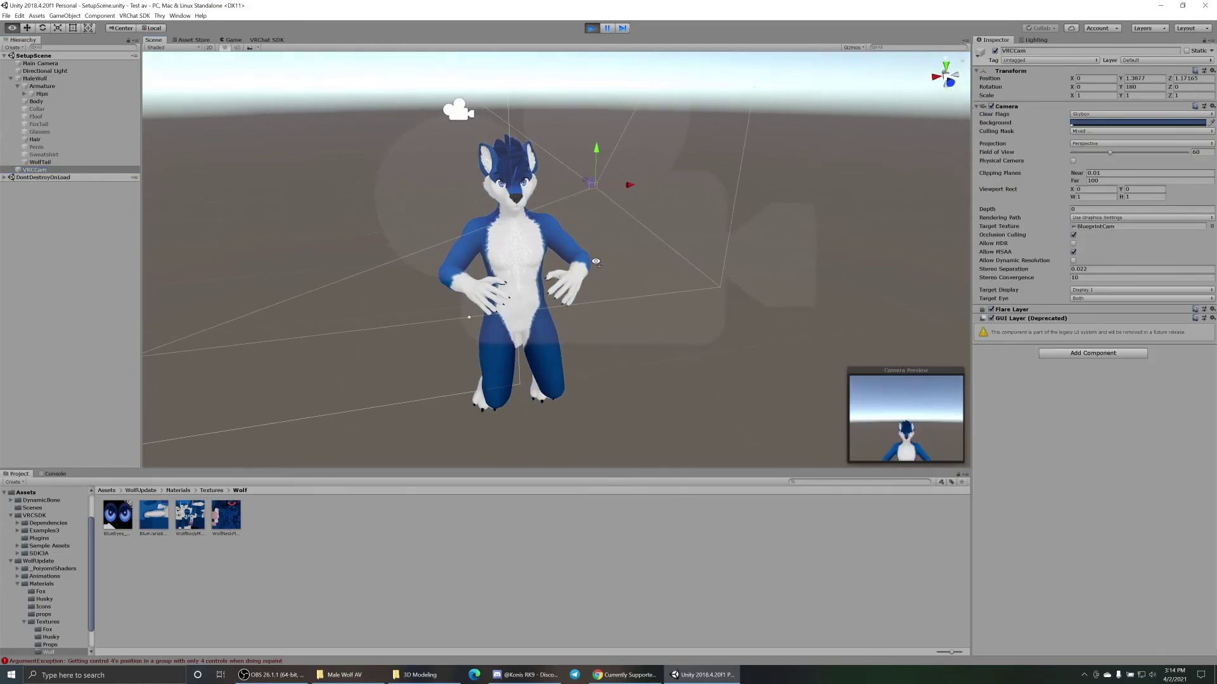
left_click_drag(636, 247, 646, 246, "alt")
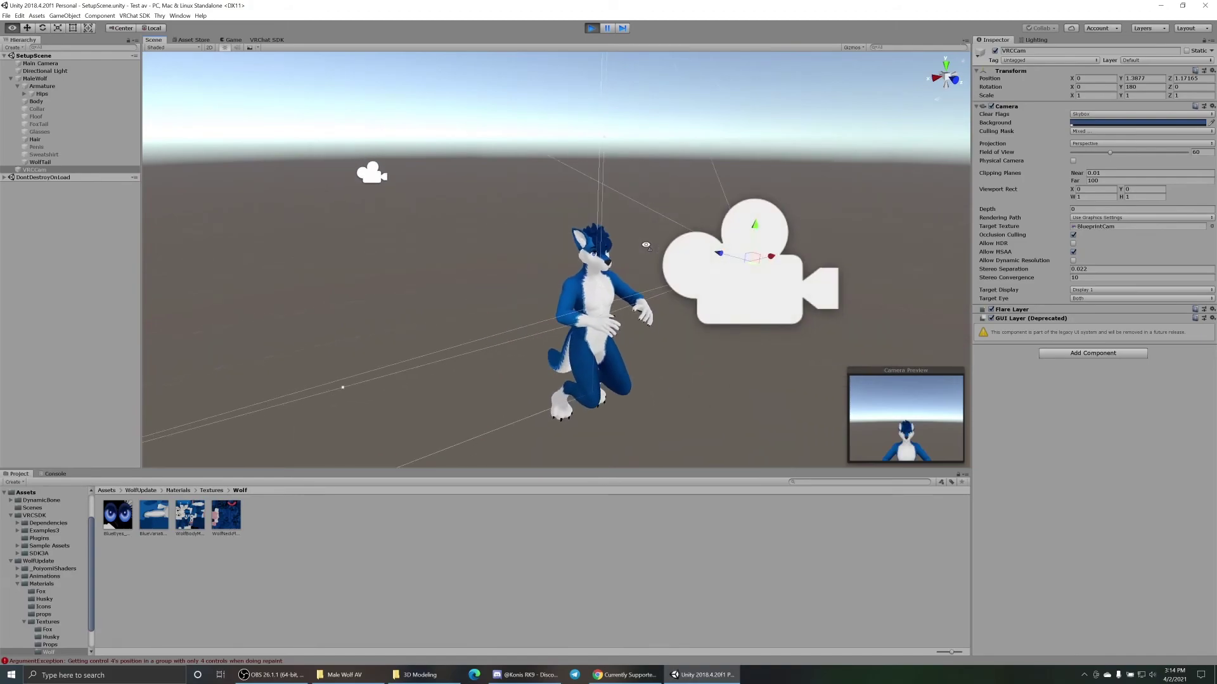
scroll(646, 248, "up", 3)
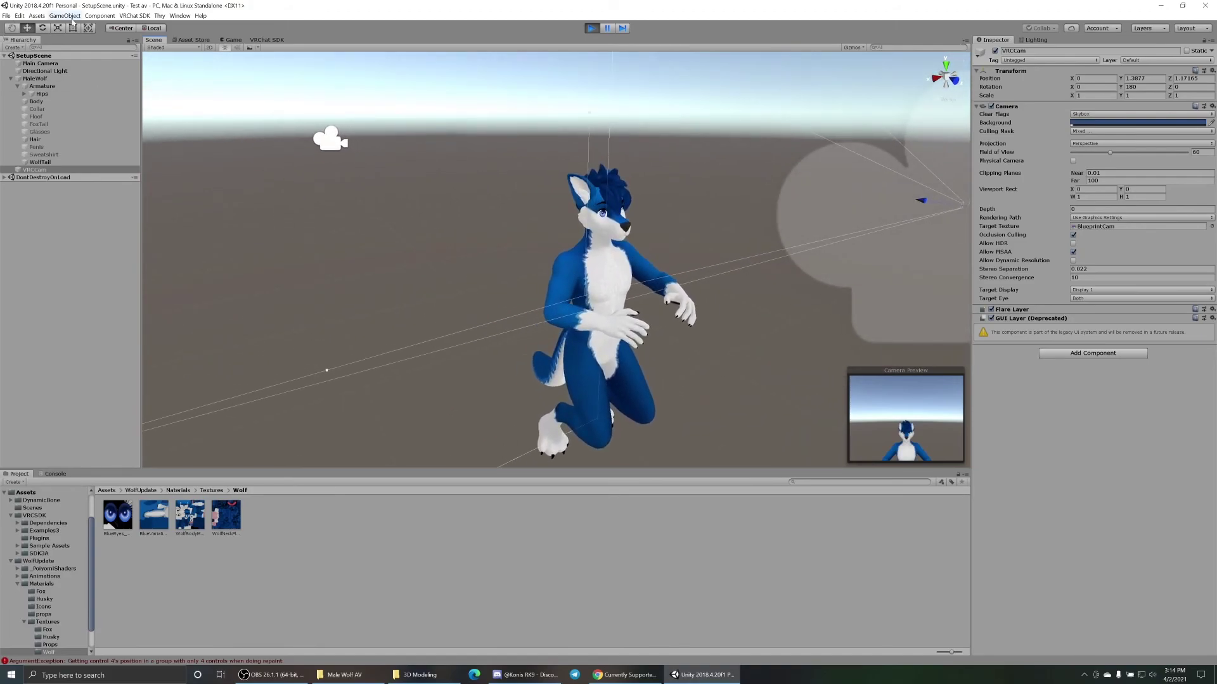
- Create a 3D Cube and set its scale to X 5, Y 8
left_click(72, 19)
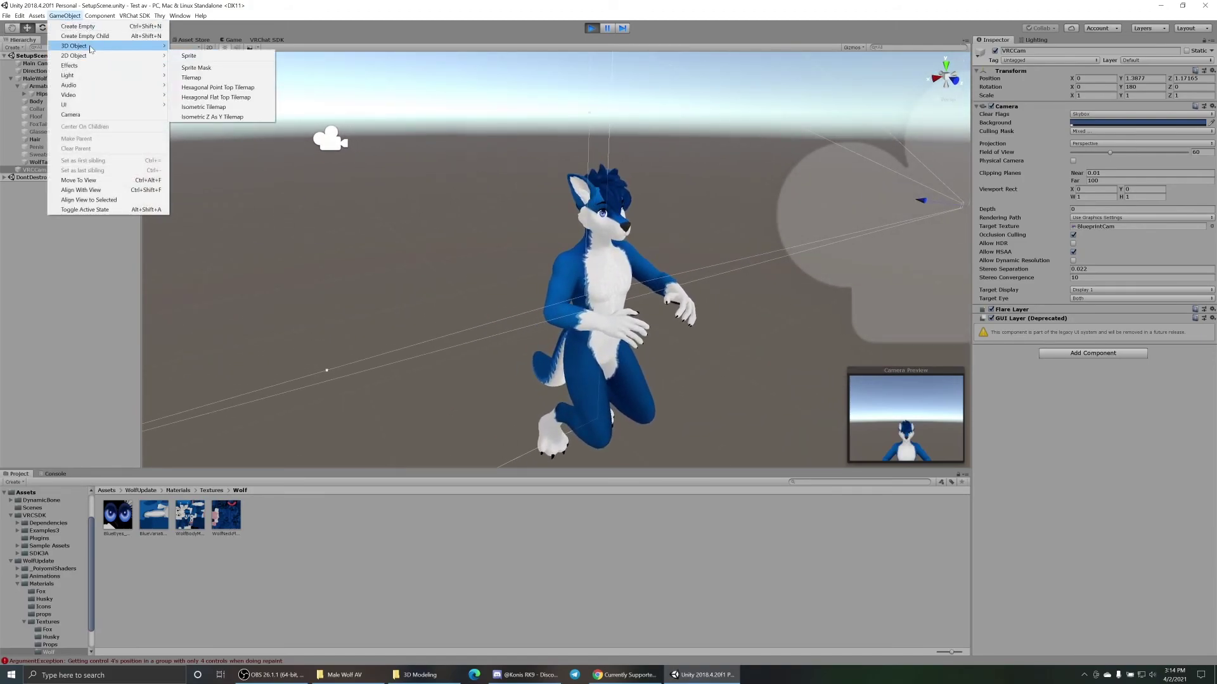
mouse_move(90, 49)
left_click(190, 46)
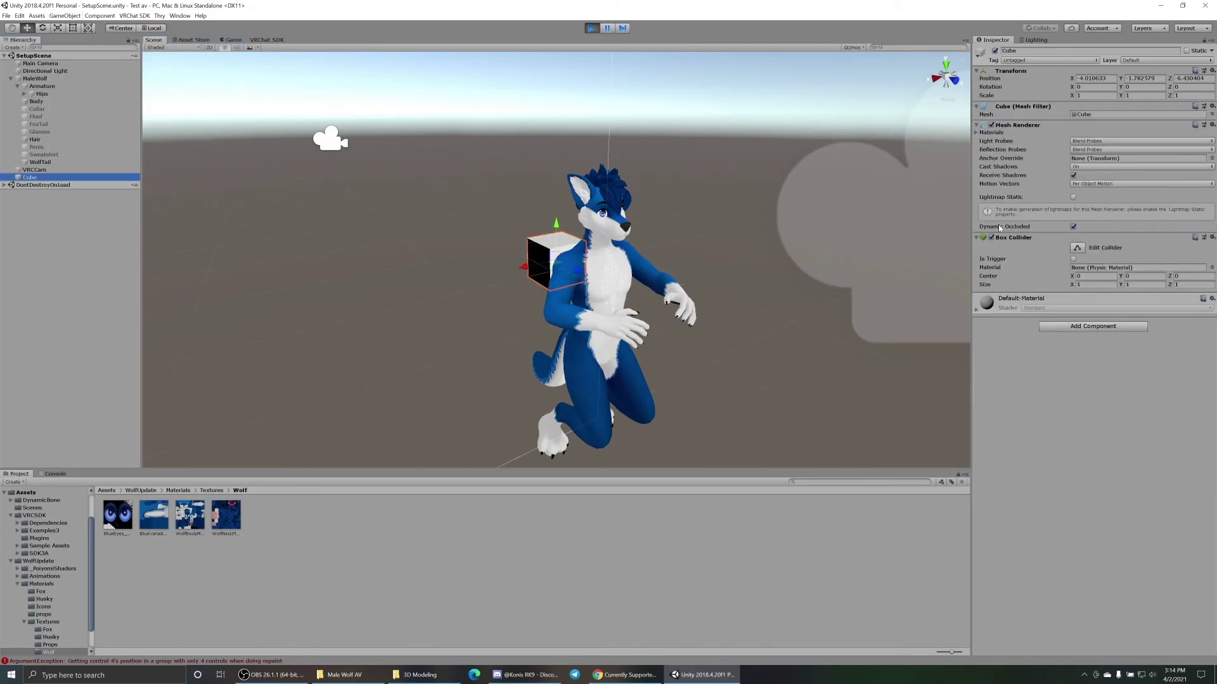
left_click(1045, 95)
type("5")
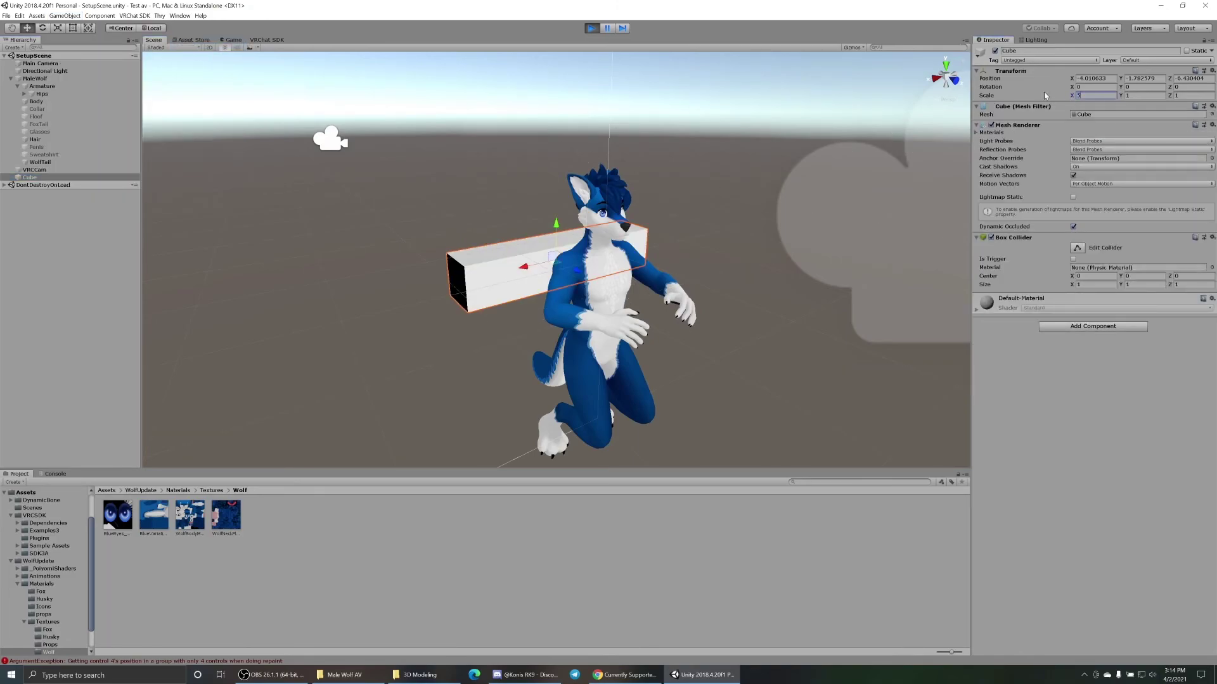
key("Tab")
type("8")
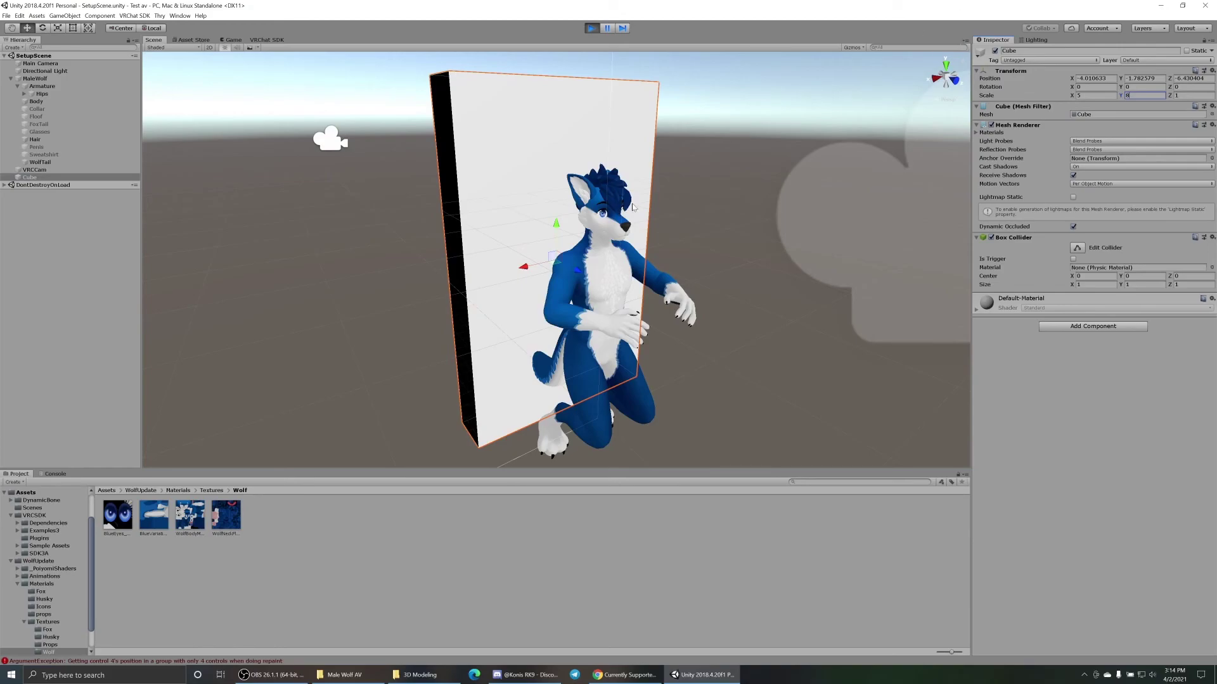
- Move the cube slab behind the wolf as a backdrop and check the VRCCam preview
left_click_drag(575, 271, 555, 348)
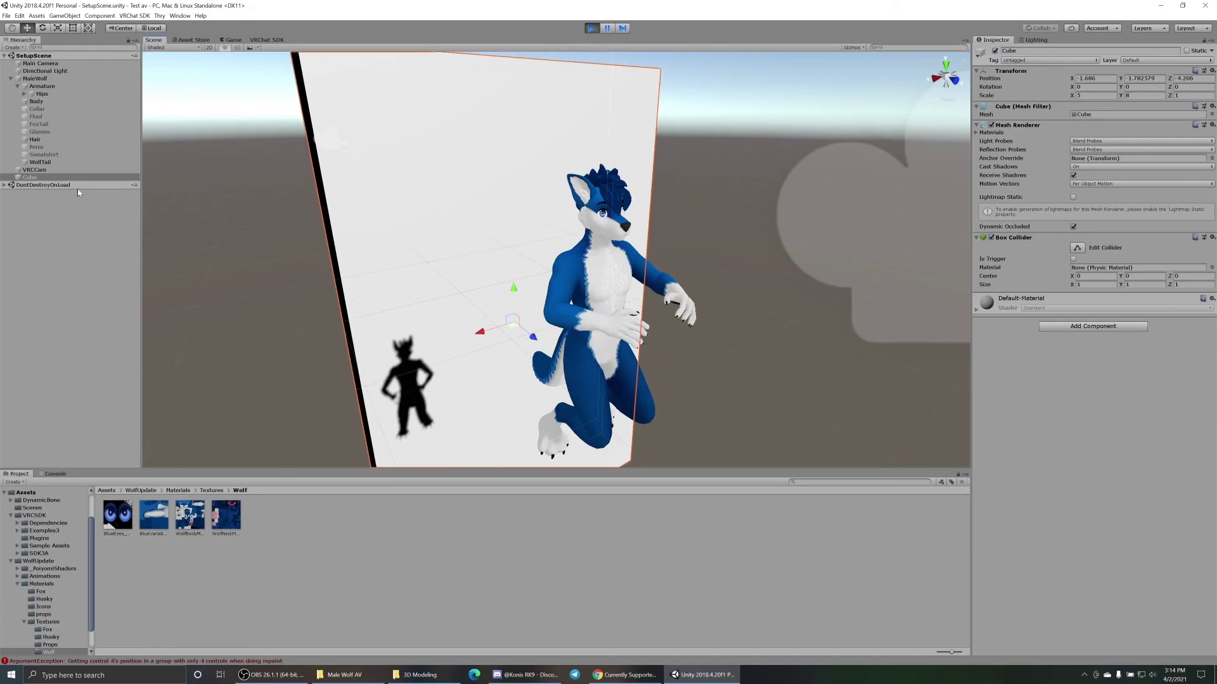
left_click(57, 169)
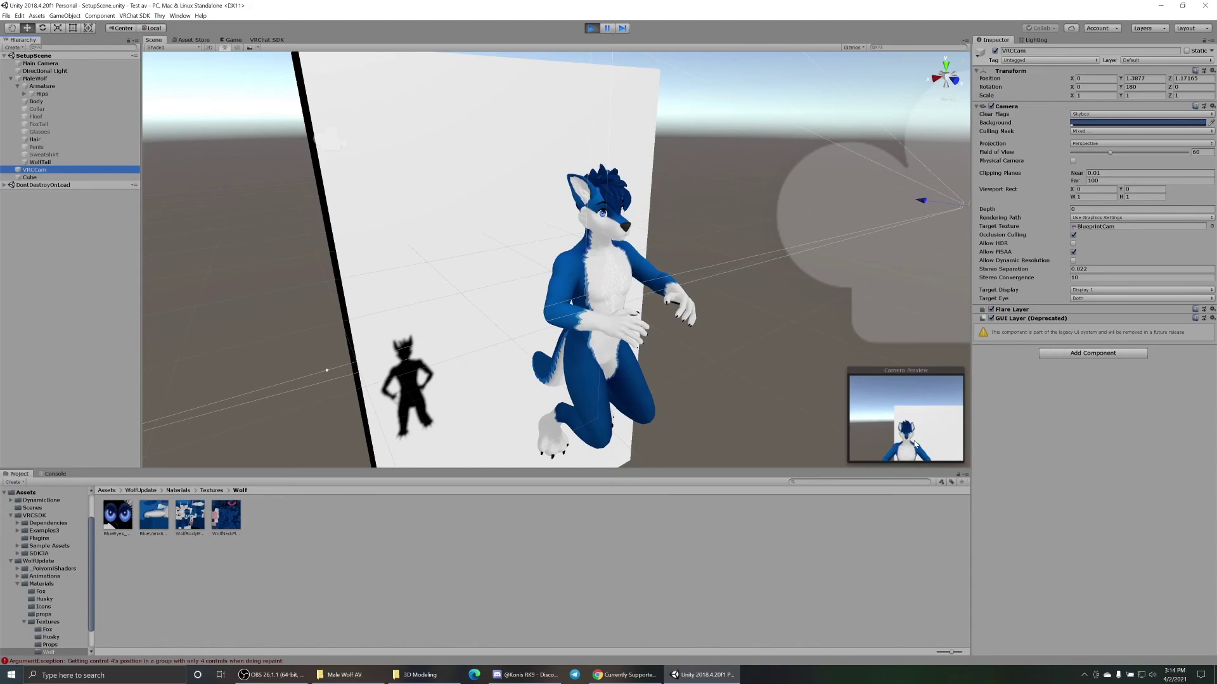
left_click(268, 39)
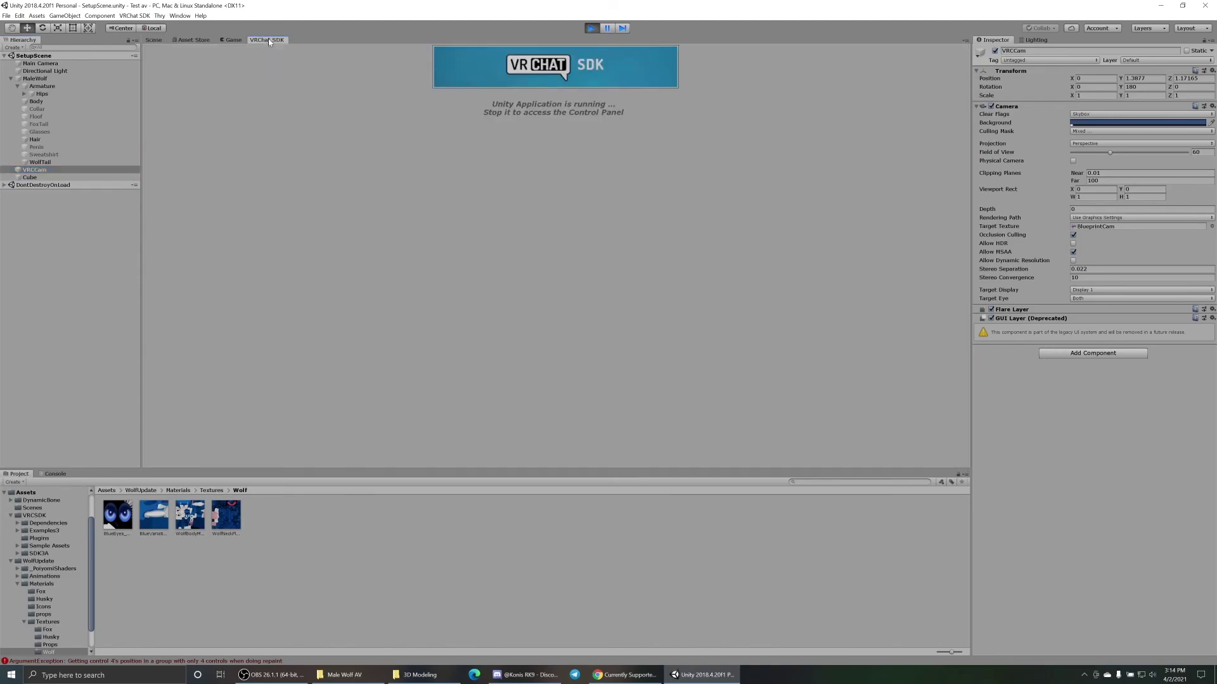
- Return to the Game view upload form and confirm the information is accurate and uploadable
left_click(232, 40)
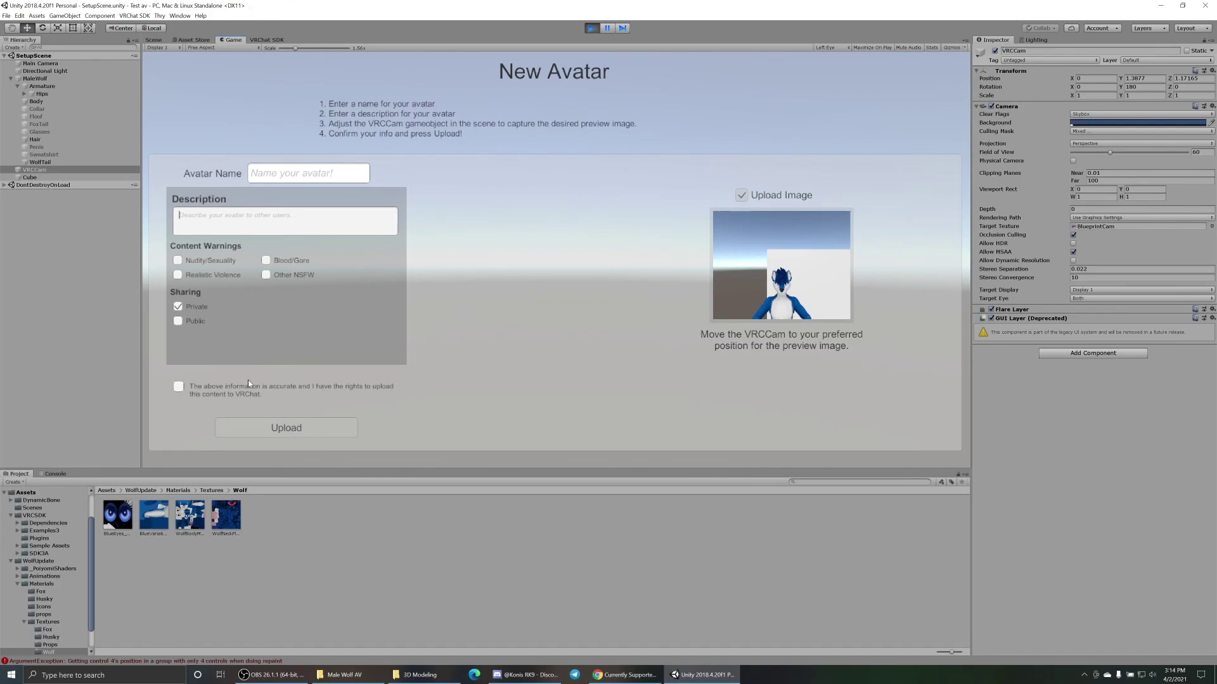
left_click(178, 388)
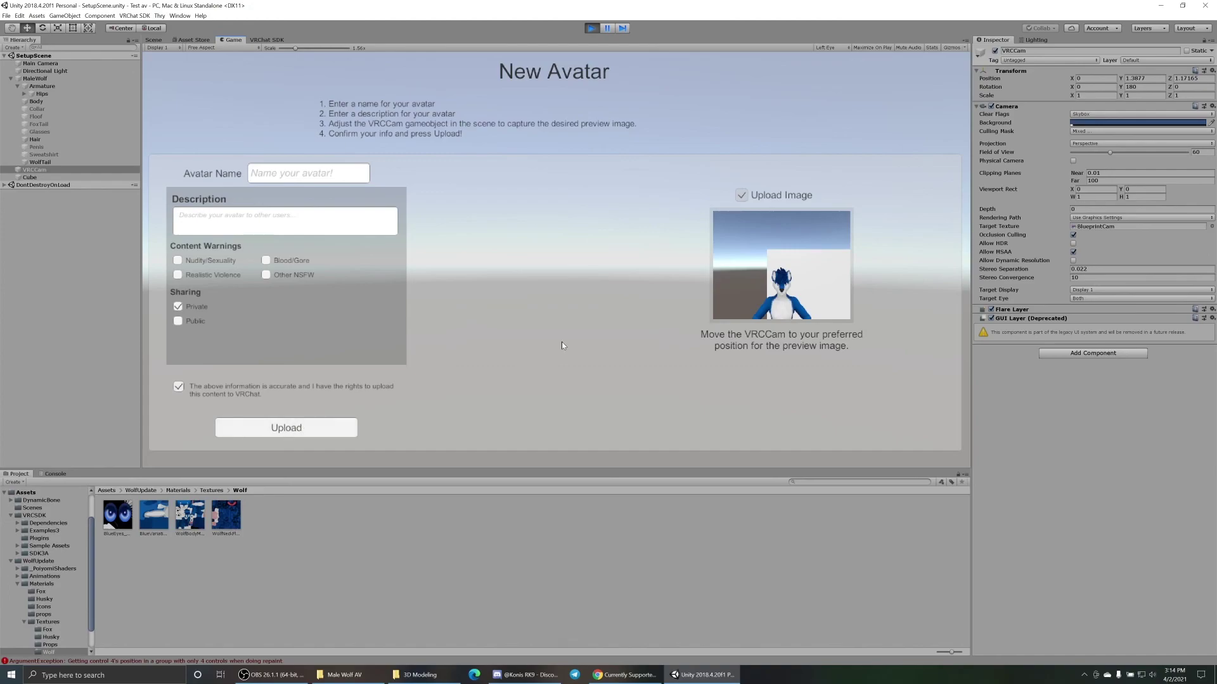